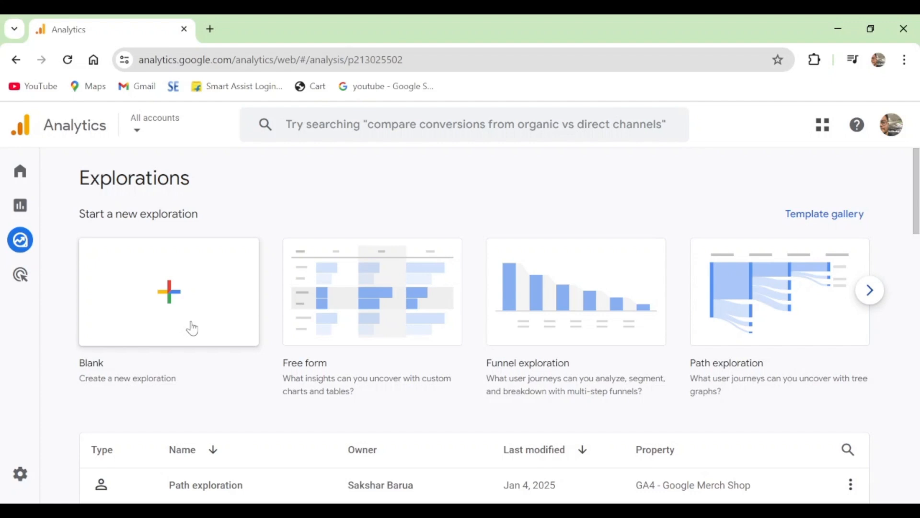
# Create a new exploration from the Path exploration template and look through its segments, dimensions and metrics
pyautogui.click(788, 316)
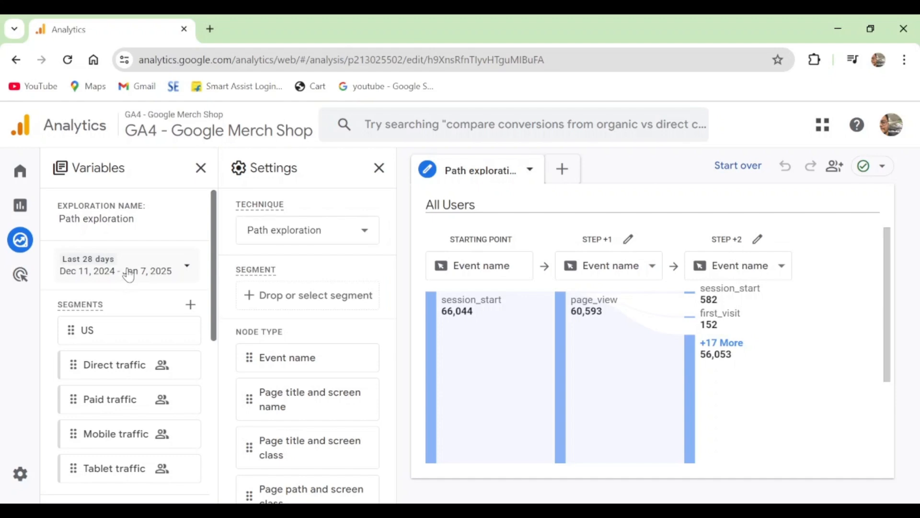
pyautogui.scroll(-5, 139, 354)
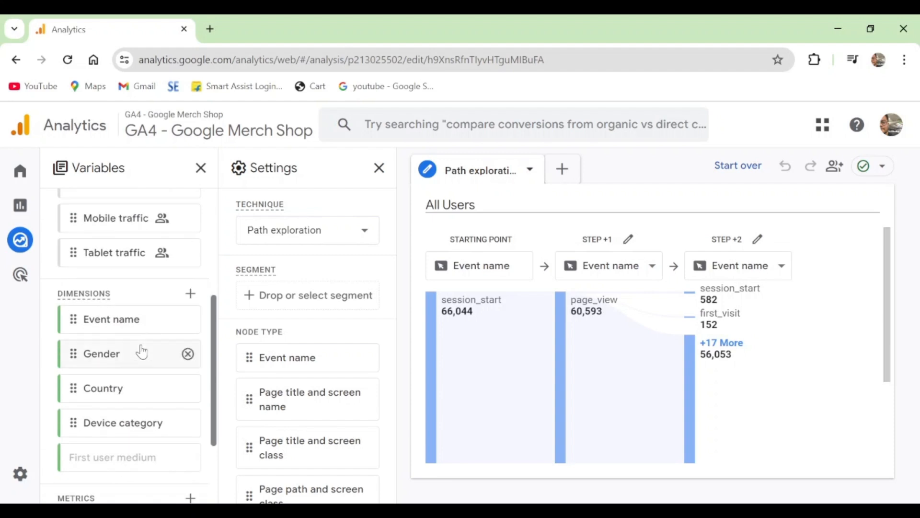
pyautogui.scroll(-3, 142, 352)
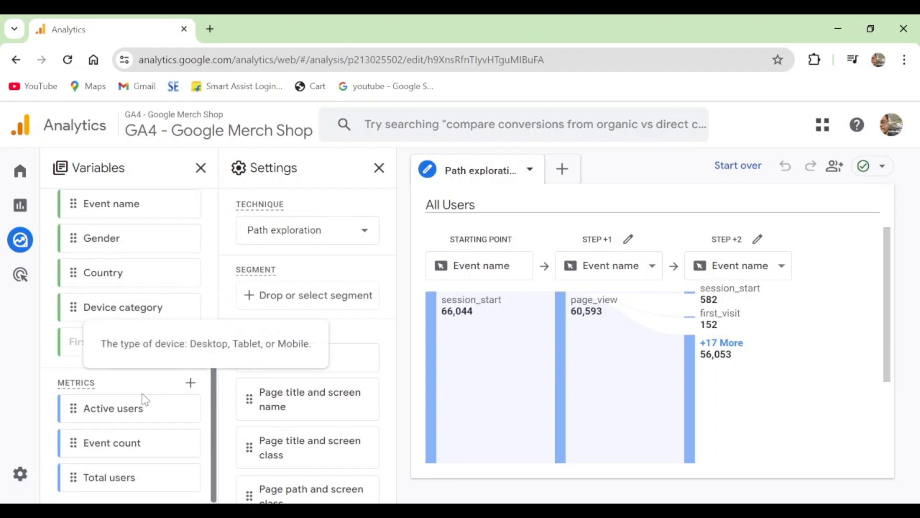
pyautogui.scroll(8, 142, 399)
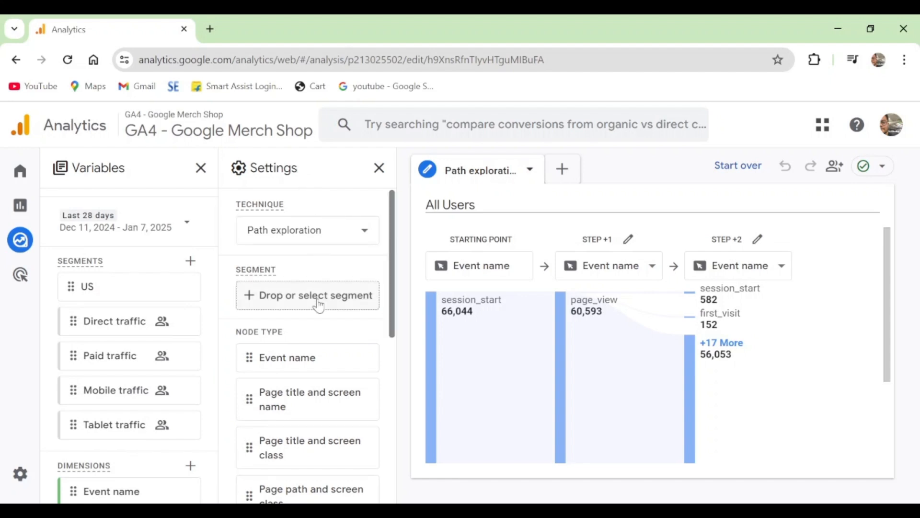
pyautogui.scroll(2, 120, 350)
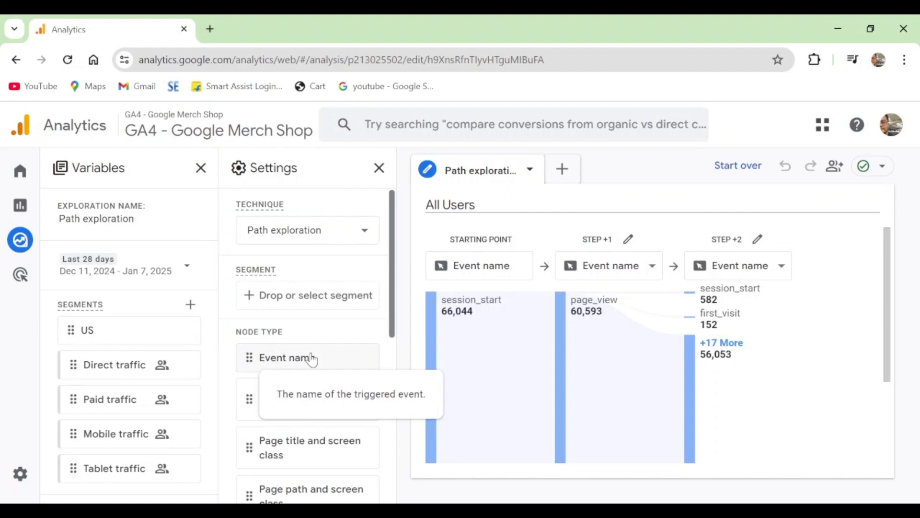
# Apply the US segment to the path exploration, and remove it again
pyautogui.doubleClick(115, 345)
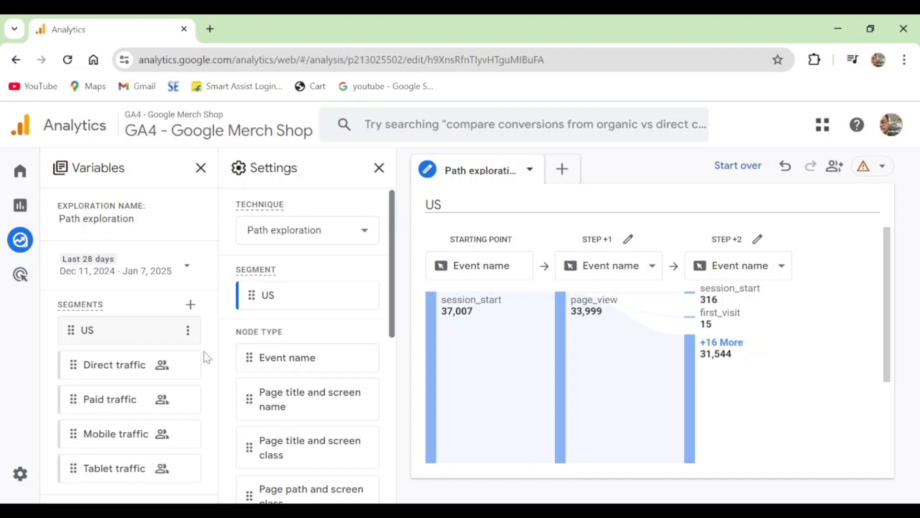
pyautogui.click(366, 295)
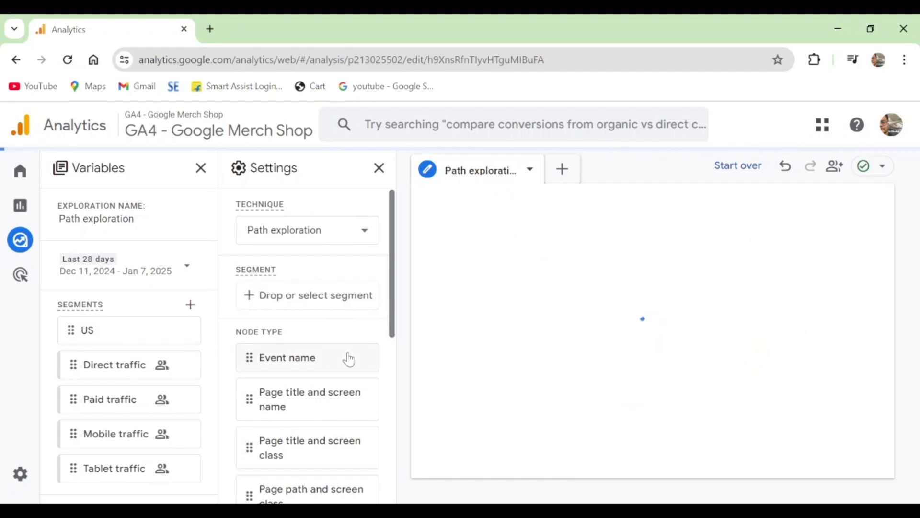
# Examine the available node types and the starting point and Step +1 nodes of the path graph
pyautogui.scroll(-2, 343, 354)
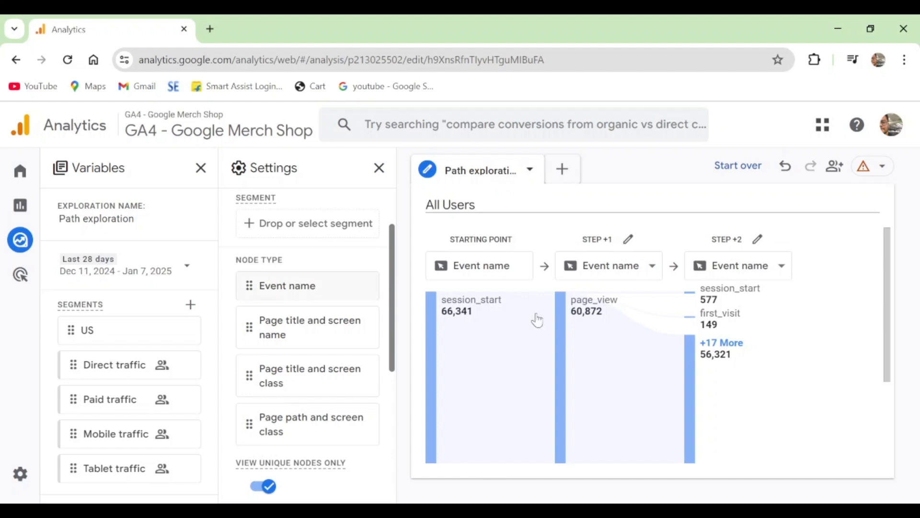
pyautogui.moveTo(614, 320)
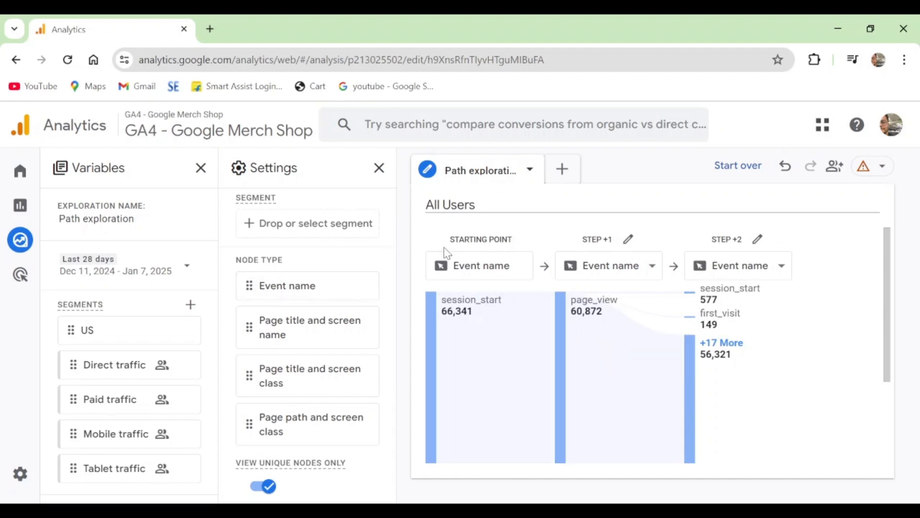
pyautogui.moveTo(472, 317)
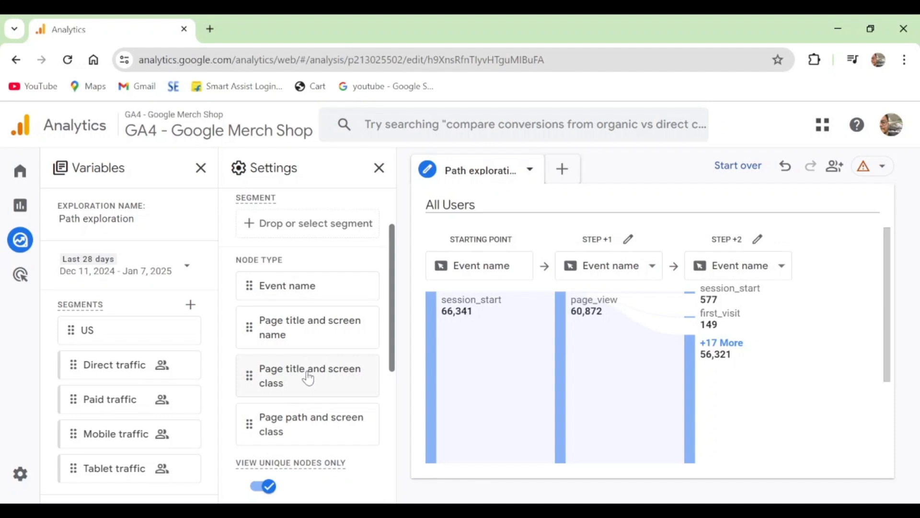
pyautogui.moveTo(309, 378)
pyautogui.moveTo(318, 429)
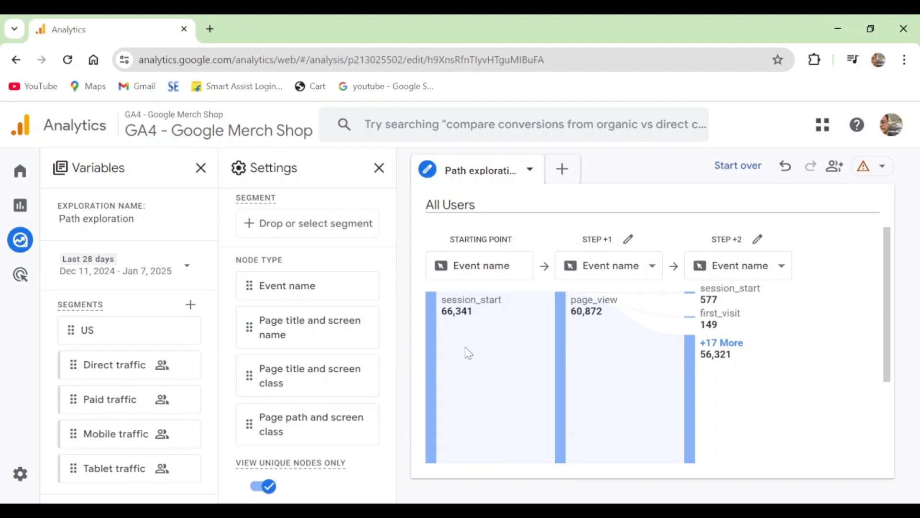
# Set the Step +1 node type to Page title and screen name and inspect the event counts of its page nodes
pyautogui.moveTo(469, 314)
pyautogui.moveTo(593, 321)
pyautogui.click(623, 272)
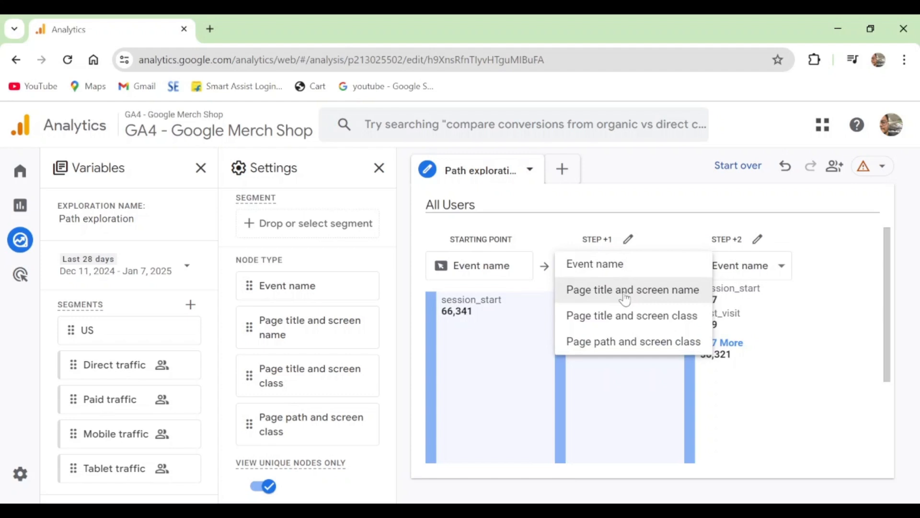
pyautogui.click(625, 300)
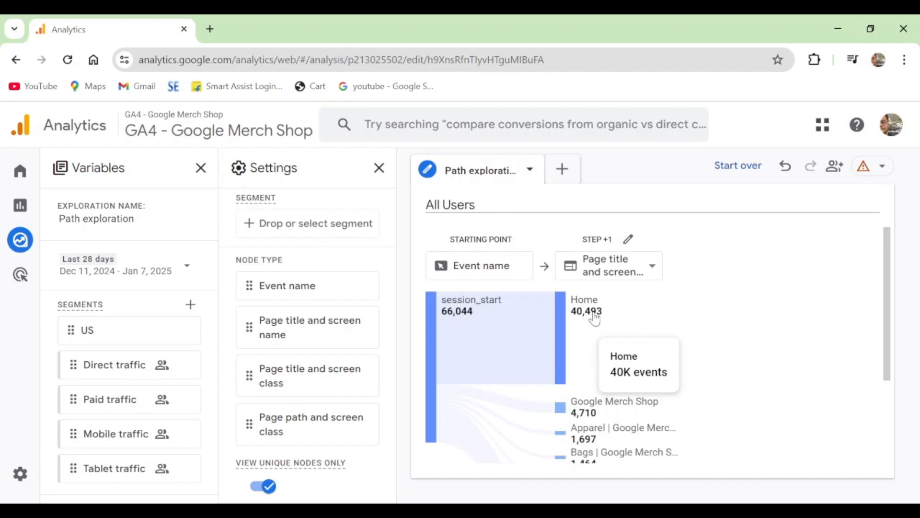
pyautogui.scroll(-2, 595, 318)
pyautogui.moveTo(591, 350)
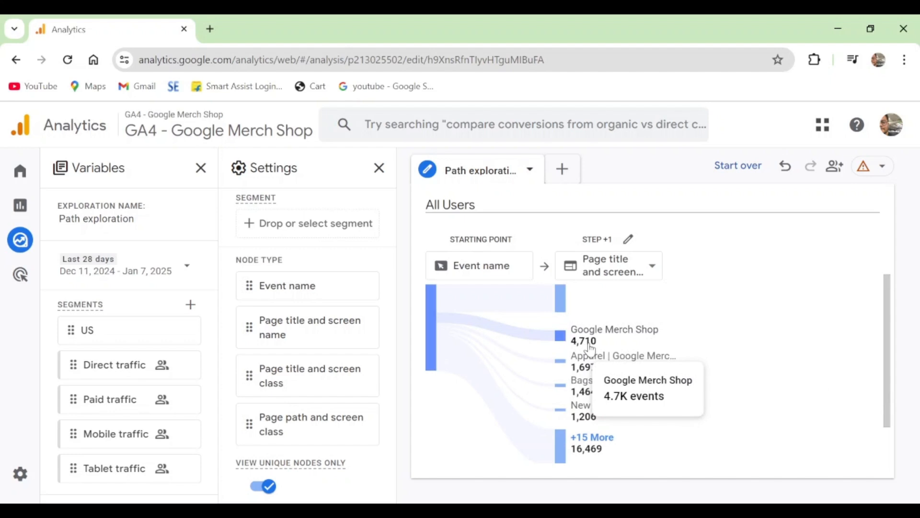
pyautogui.moveTo(598, 369)
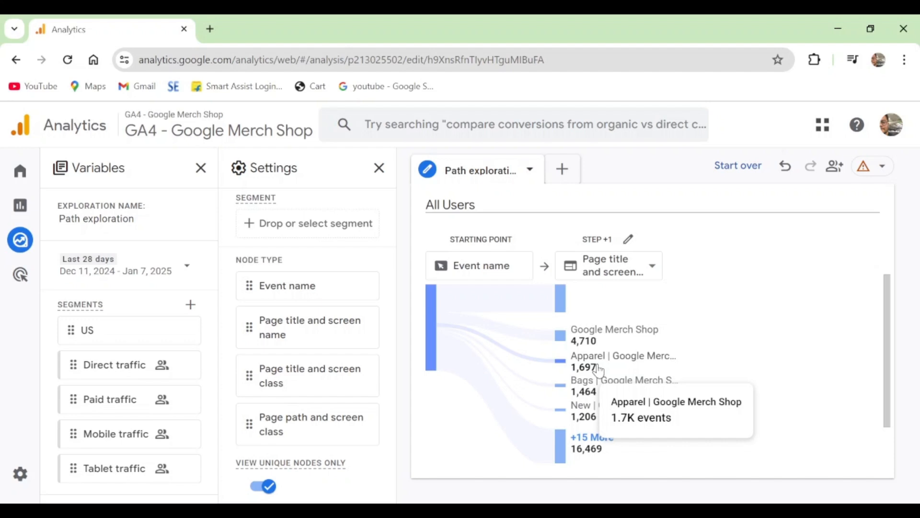
pyautogui.scroll(-1, 599, 369)
pyautogui.moveTo(623, 333)
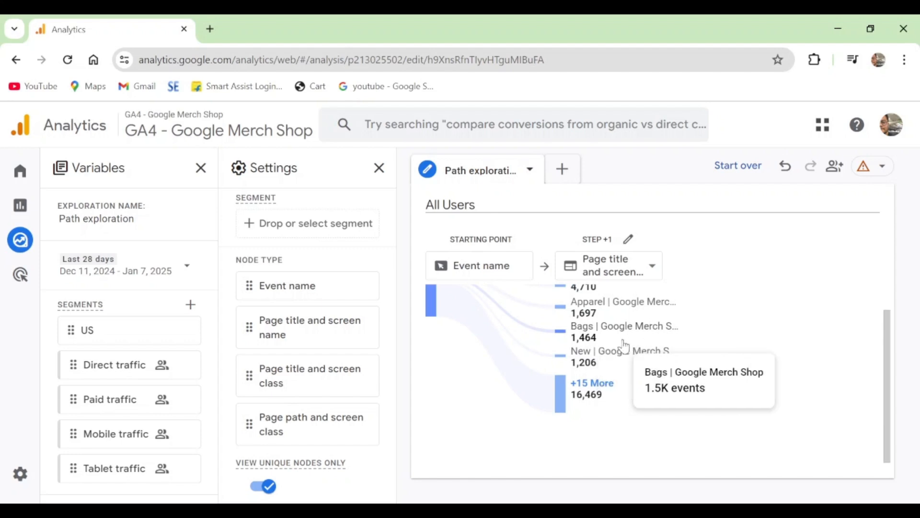
pyautogui.scroll(2, 510, 331)
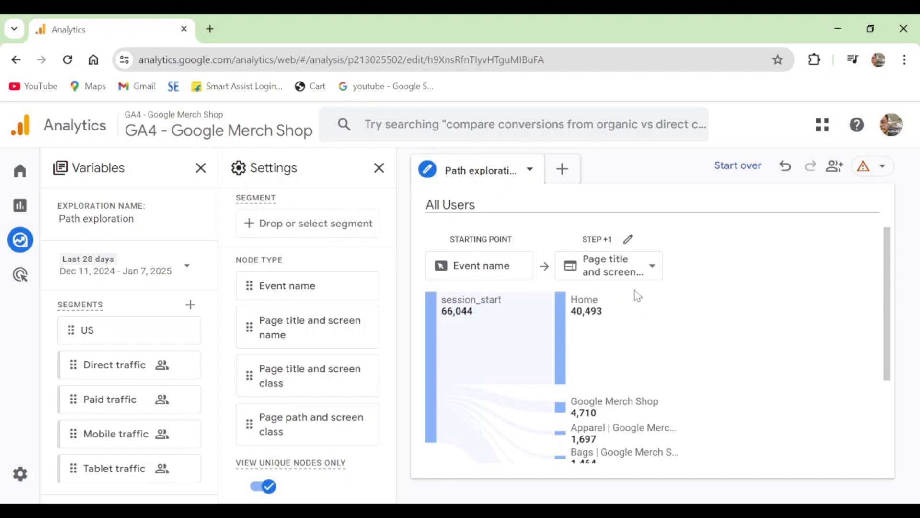
# Set the Step +1 node type to Page title and screen class and expand its collapsed nodes until all pages are listed
pyautogui.click(636, 267)
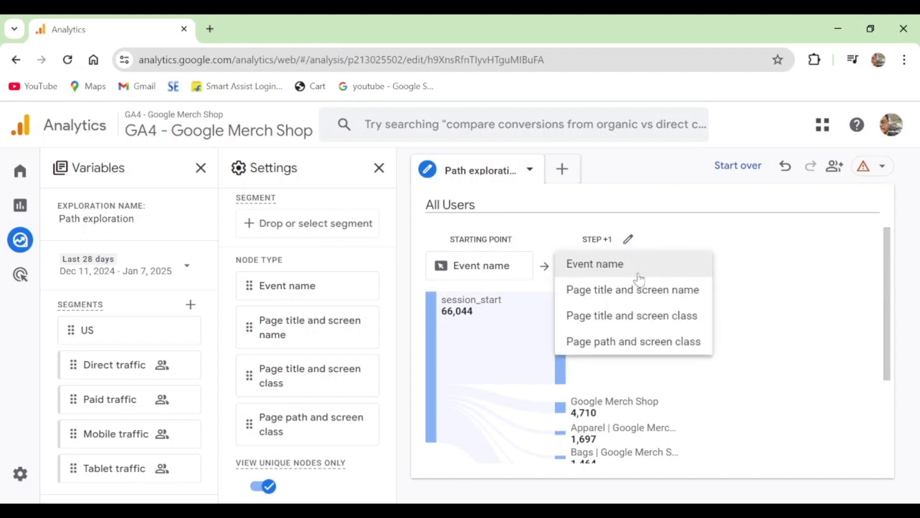
pyautogui.click(650, 320)
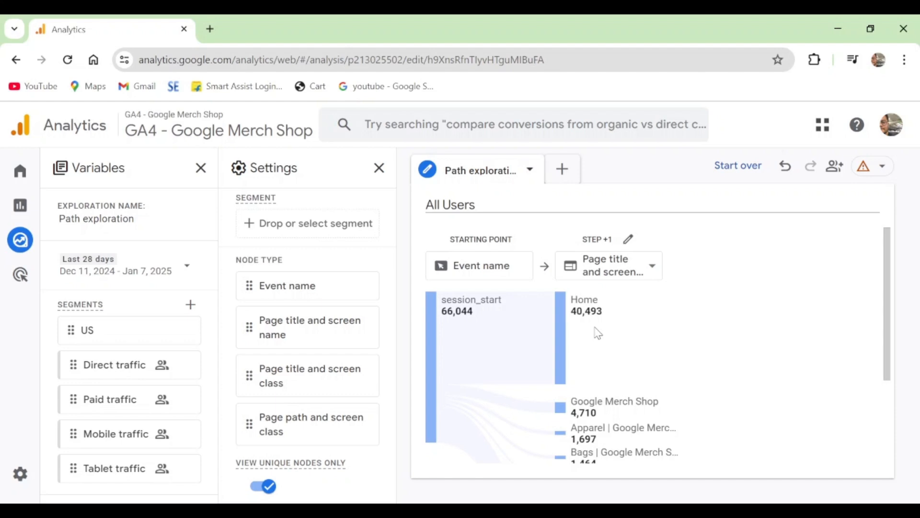
pyautogui.scroll(-3, 620, 339)
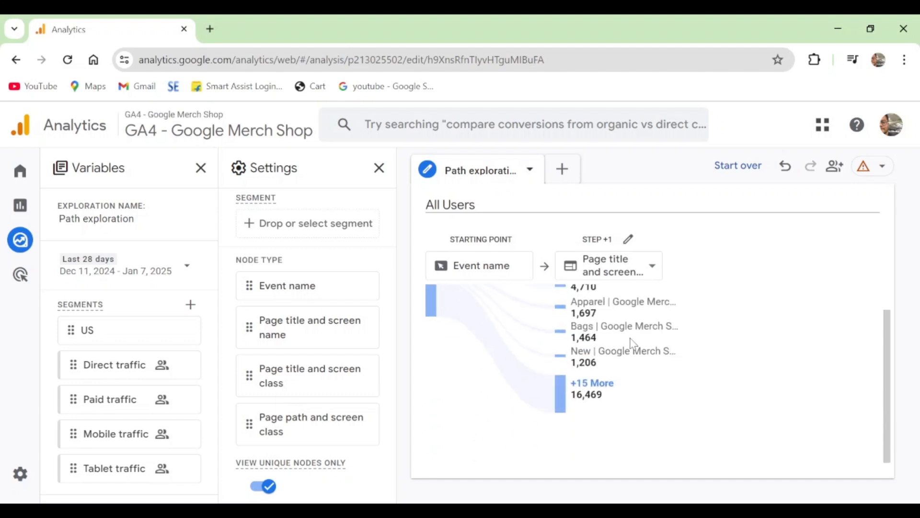
pyautogui.click(595, 388)
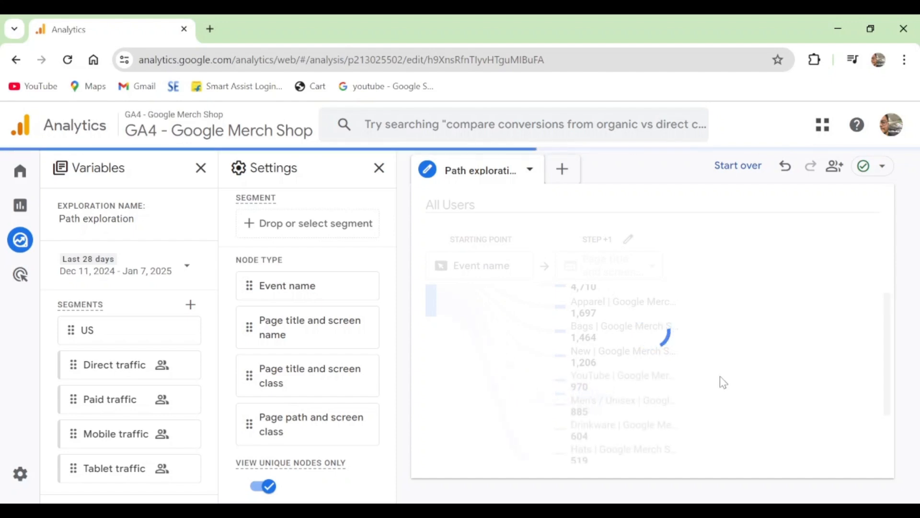
pyautogui.scroll(-2, 662, 369)
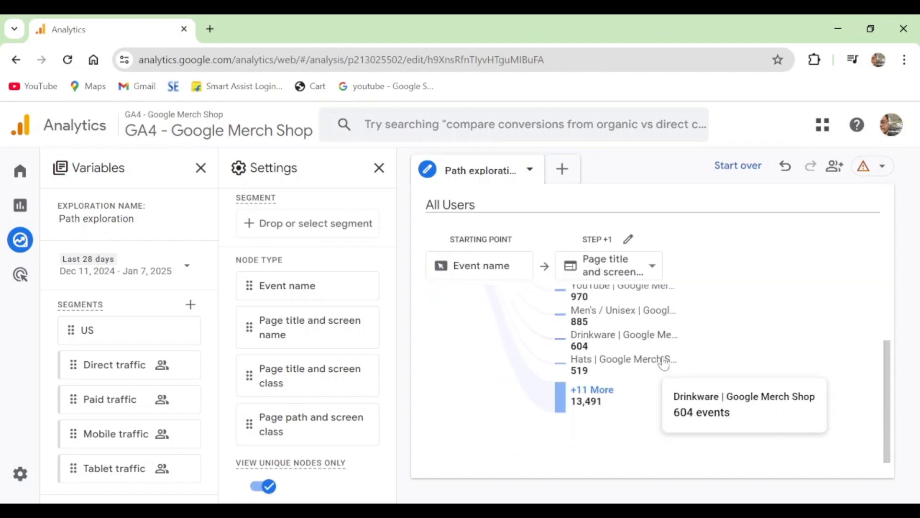
pyautogui.click(601, 396)
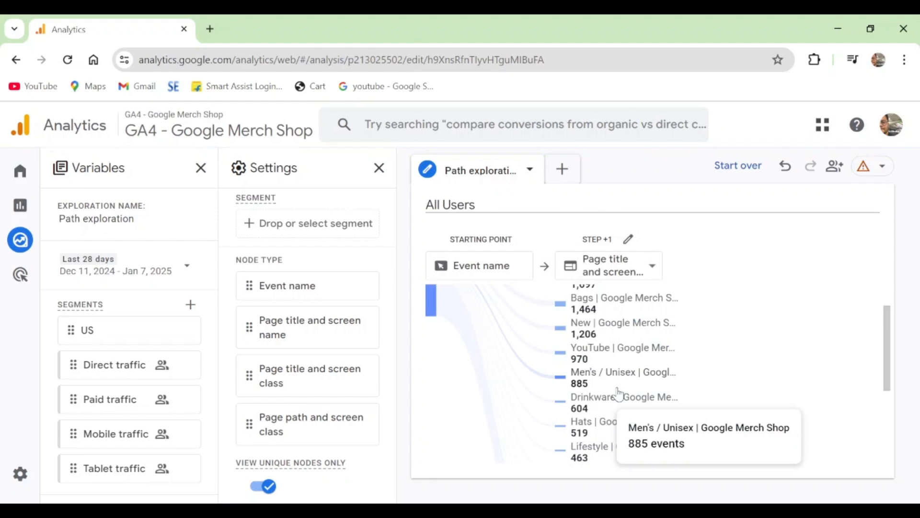
pyautogui.scroll(-5, 619, 394)
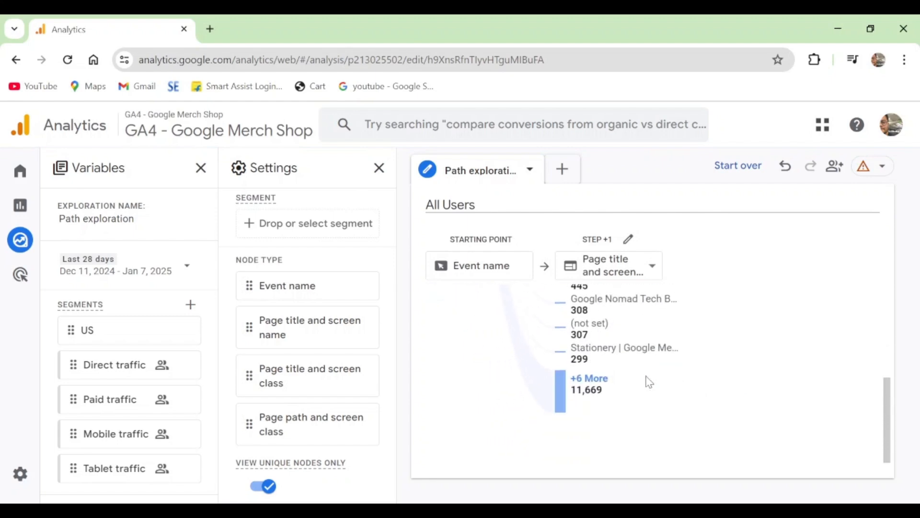
pyautogui.click(603, 383)
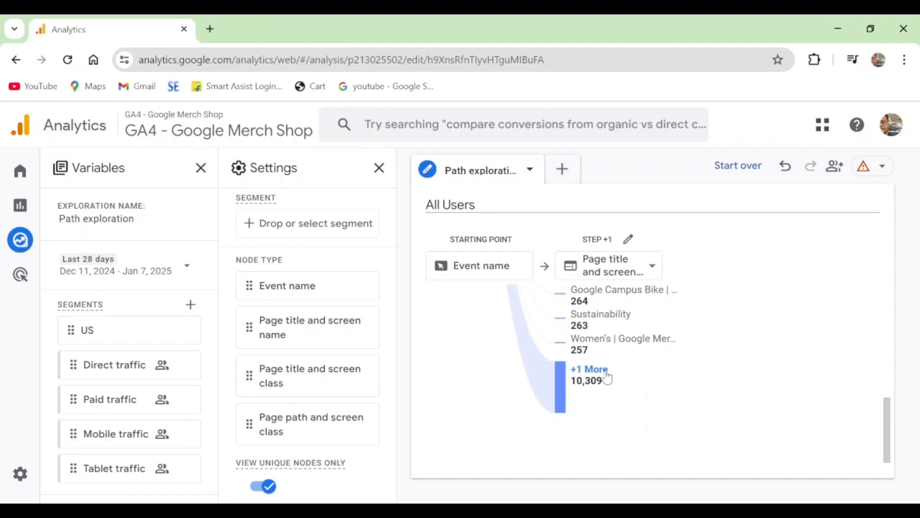
pyautogui.click(605, 379)
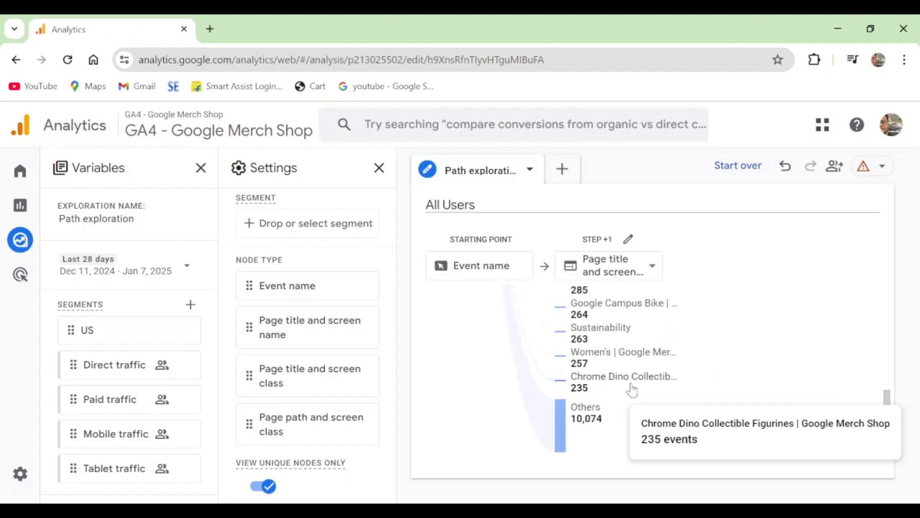
# Set the Step +1 node type to Page path and screen class and inspect the page path nodes
pyautogui.scroll(10, 632, 374)
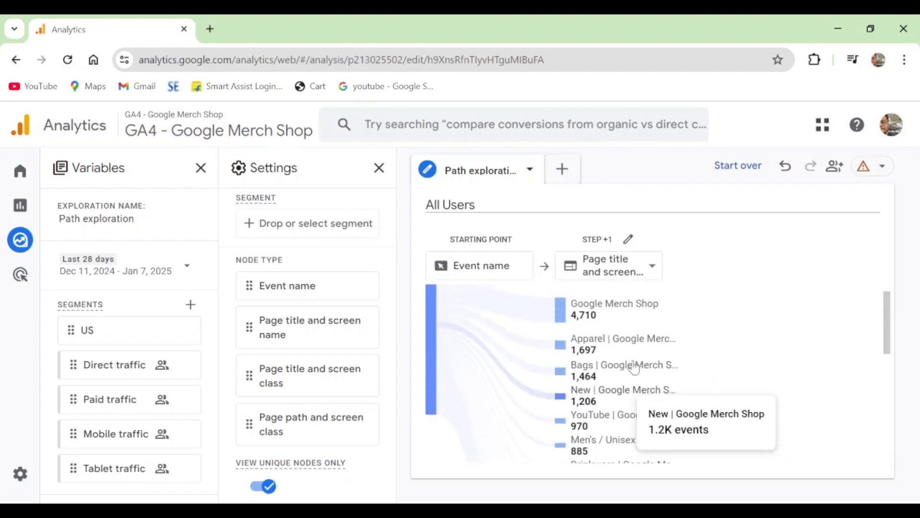
pyautogui.click(617, 272)
pyautogui.click(626, 341)
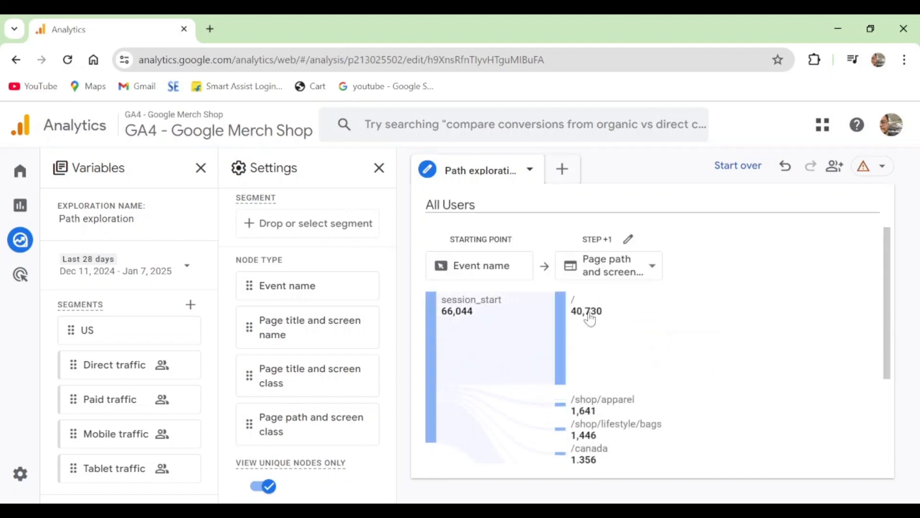
pyautogui.moveTo(589, 319)
pyautogui.moveTo(599, 405)
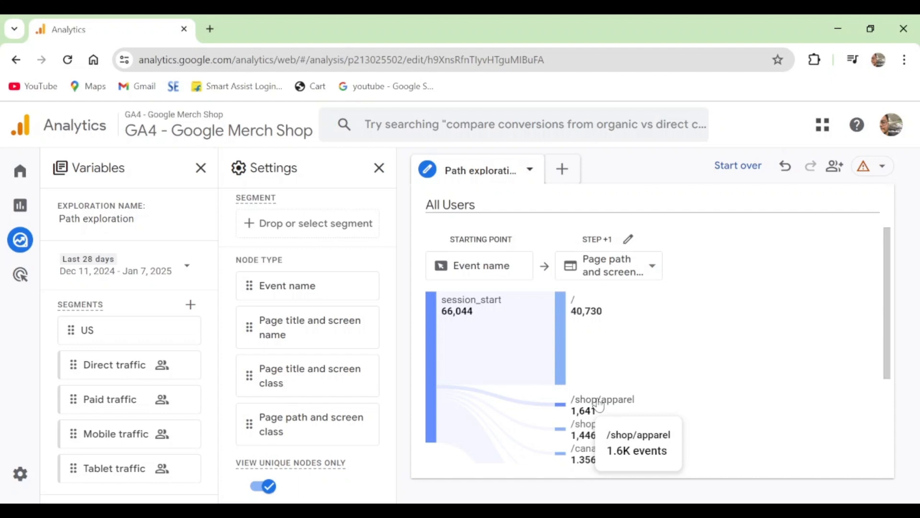
pyautogui.scroll(-2, 599, 405)
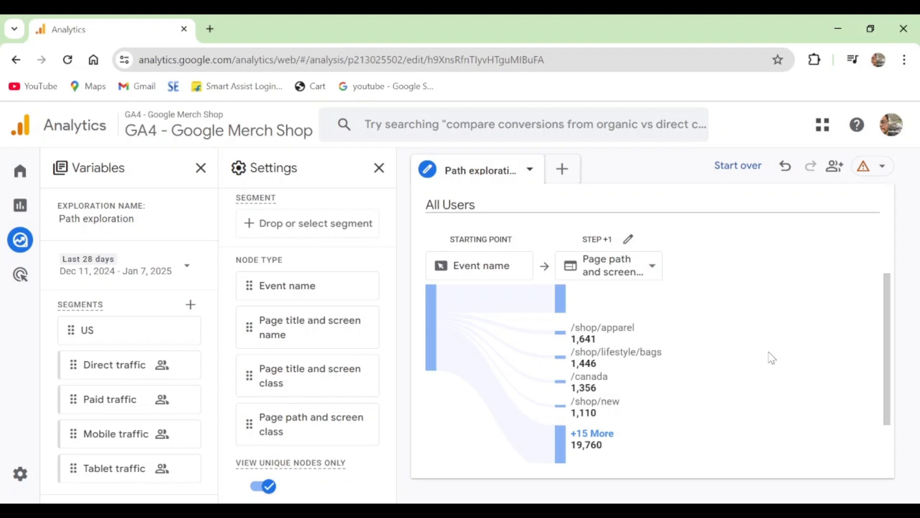
pyautogui.moveTo(624, 366)
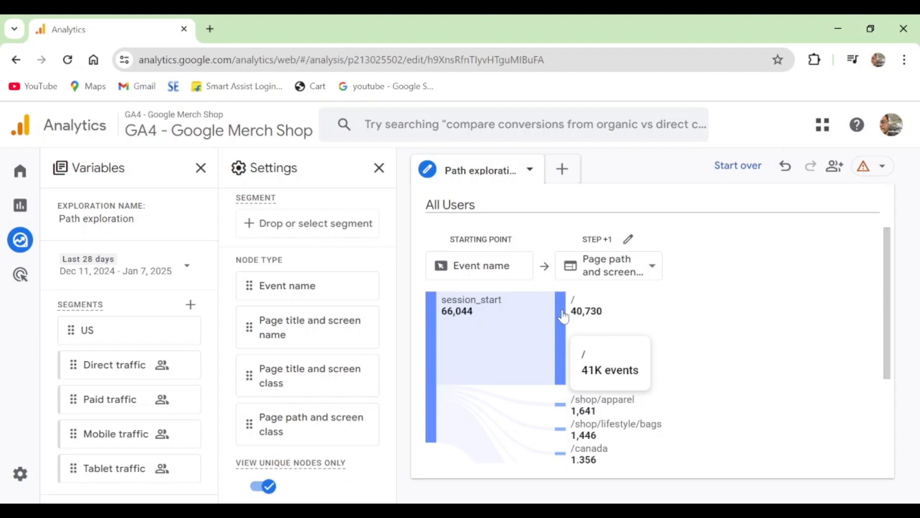
# Switch the Step +1 node type back to Page title and screen name
pyautogui.click(645, 272)
pyautogui.click(647, 290)
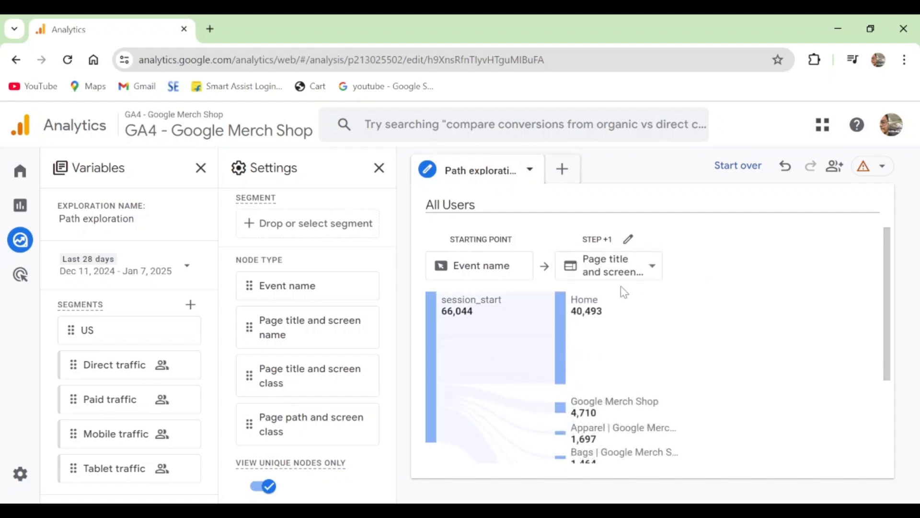
# Expand the Home node in Step +1 and the Bags page node in Step +2 to reveal the following pages
pyautogui.moveTo(590, 303)
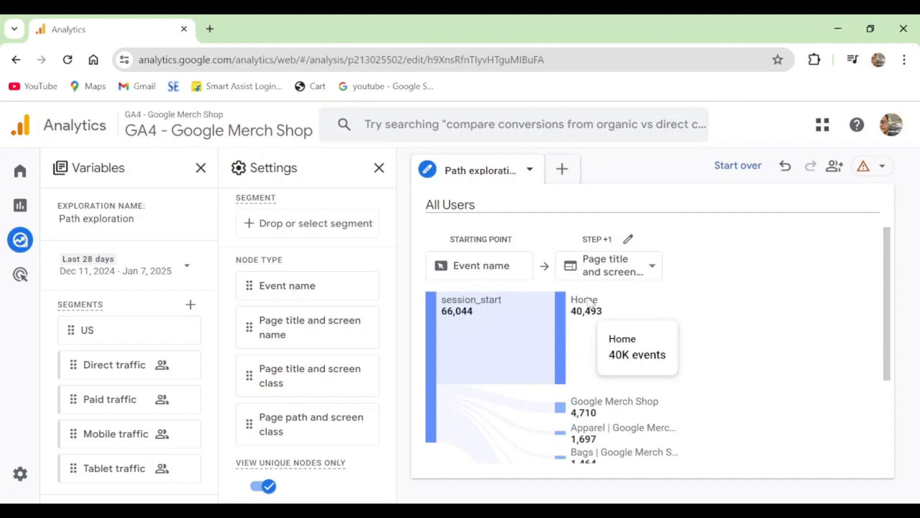
pyautogui.click(591, 302)
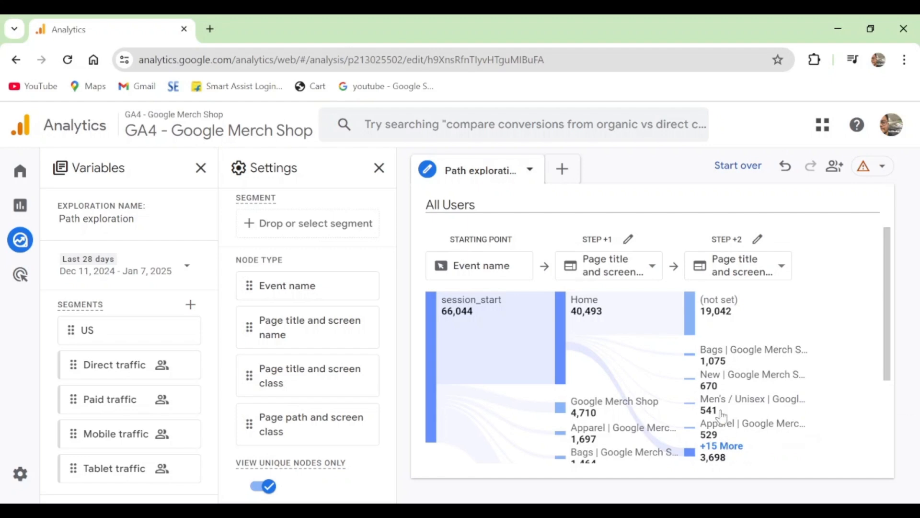
pyautogui.click(713, 353)
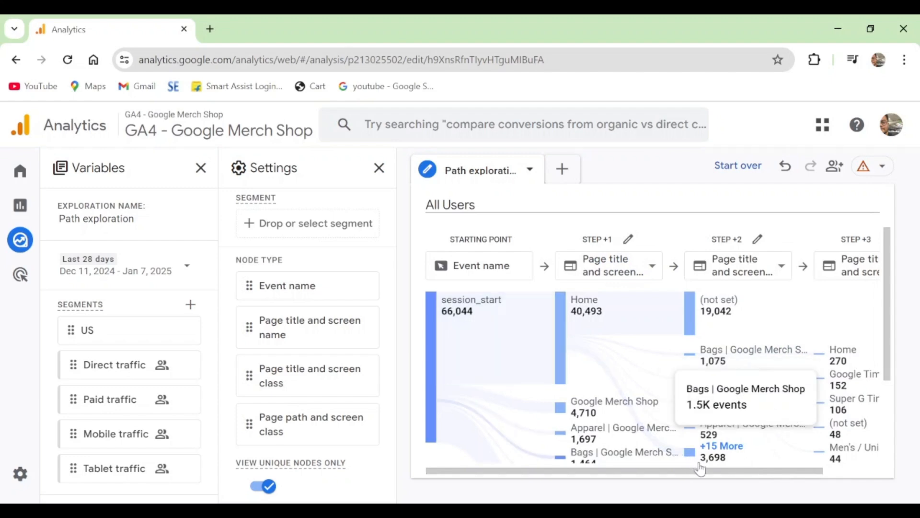
# Examine the Step +3 pages that follow the Bags page node, including Home and the Google Timbuk2 Eco Nautical Backpack page
pyautogui.moveTo(712, 472); pyautogui.dragTo(811, 493)
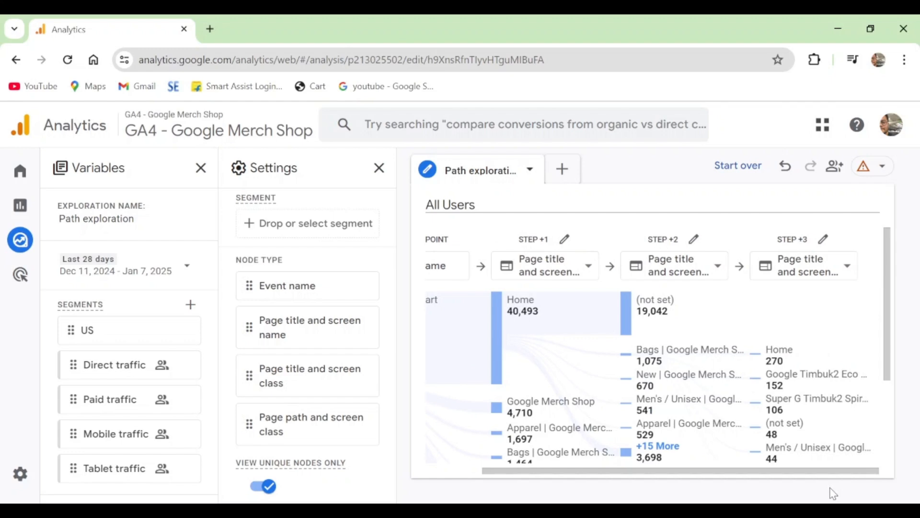
pyautogui.moveTo(646, 360)
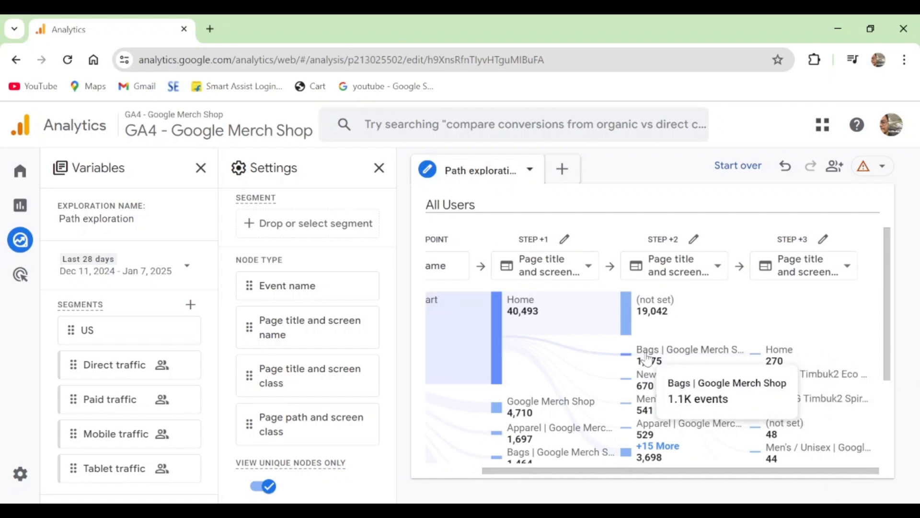
pyautogui.moveTo(785, 357)
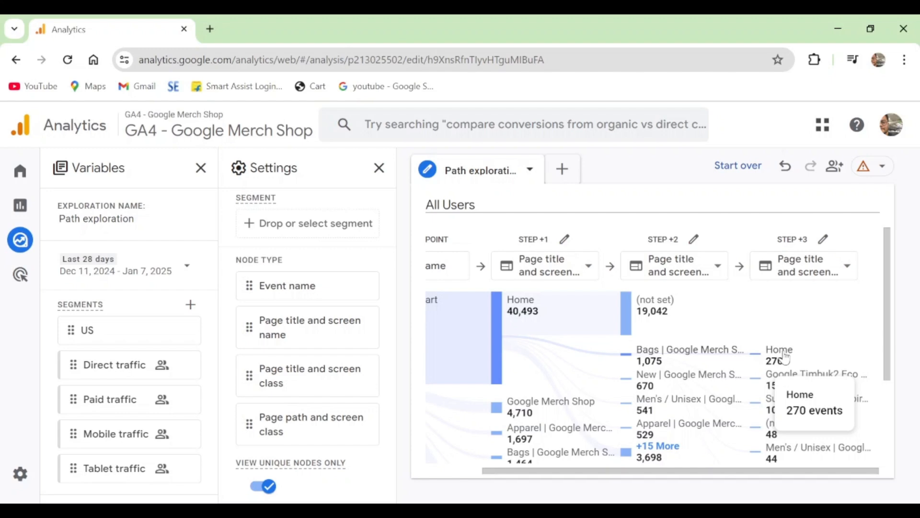
pyautogui.moveTo(779, 395)
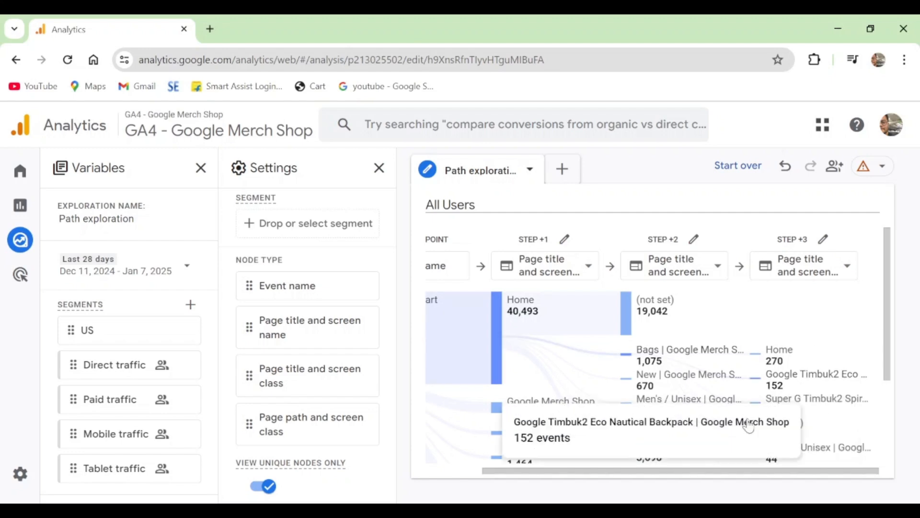
# Undo the recent path changes until Step +1 and Step +2 use Event name nodes again
pyautogui.scroll(-3, 349, 384)
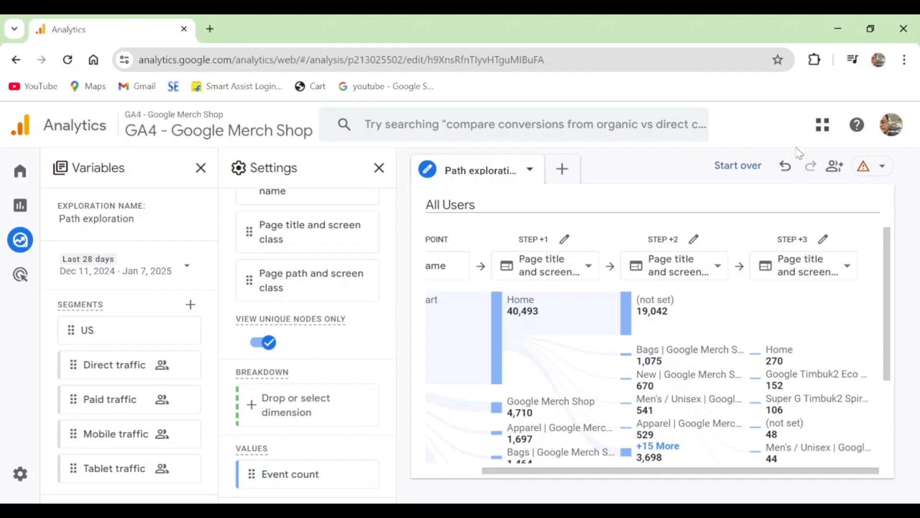
pyautogui.click(786, 167)
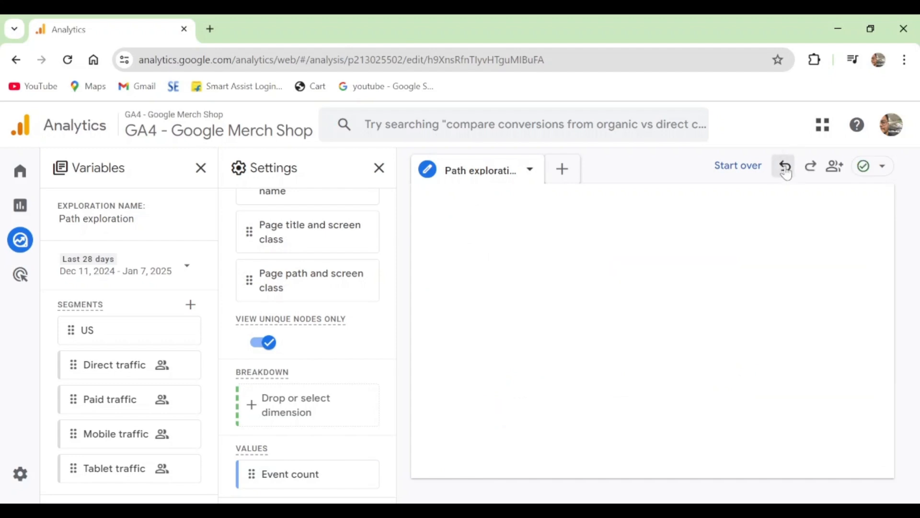
pyautogui.click(786, 168)
pyautogui.click(787, 172)
pyautogui.click(786, 172)
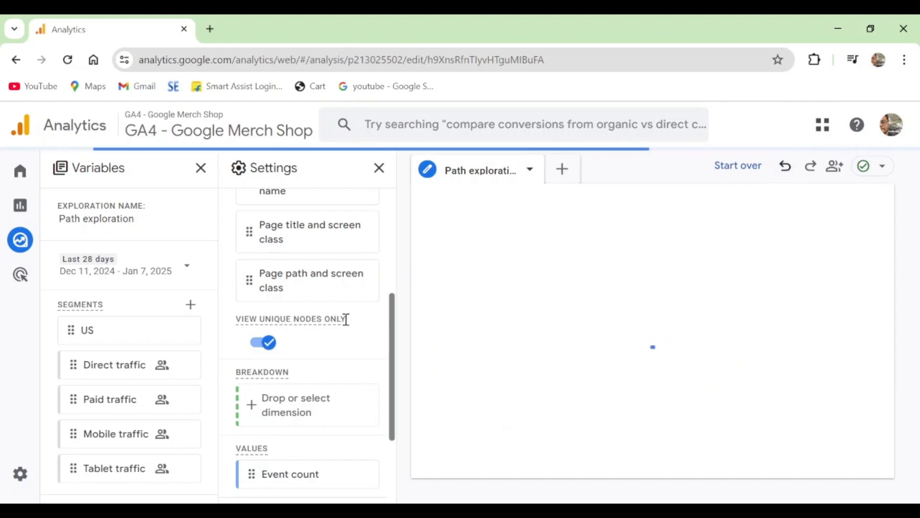
pyautogui.moveTo(346, 320)
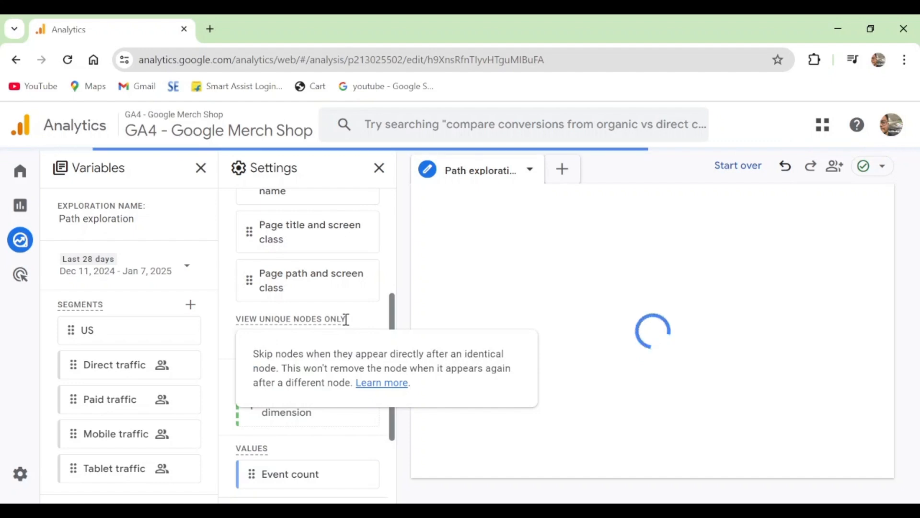
pyautogui.click(784, 171)
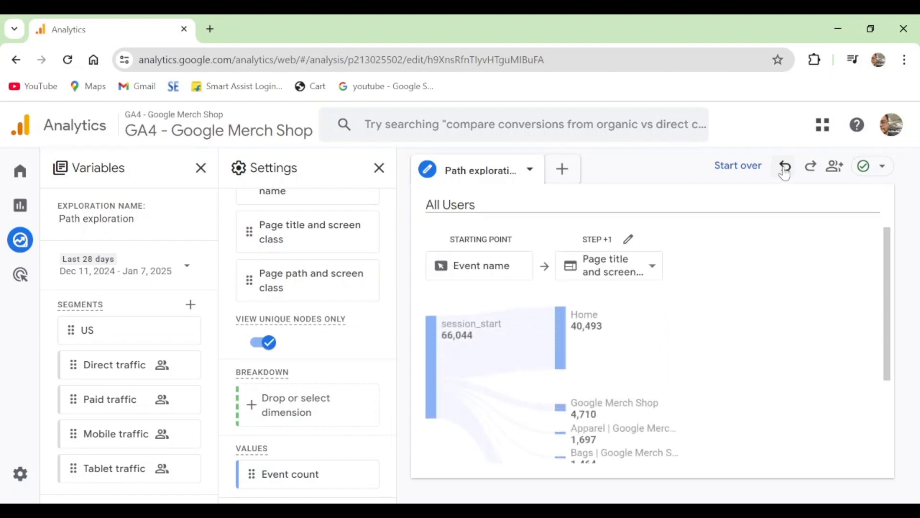
pyautogui.click(785, 172)
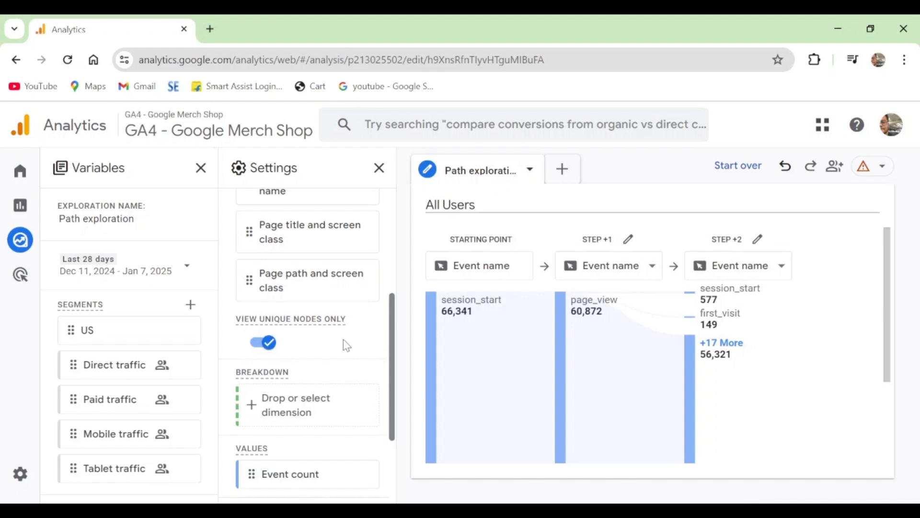
# Turn off the option to view unique nodes only for the session_start path
pyautogui.moveTo(484, 379)
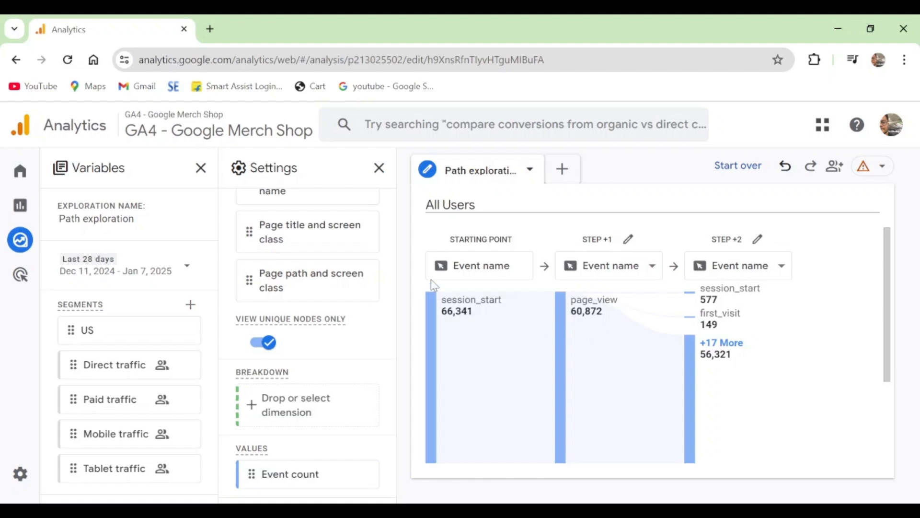
pyautogui.click(262, 343)
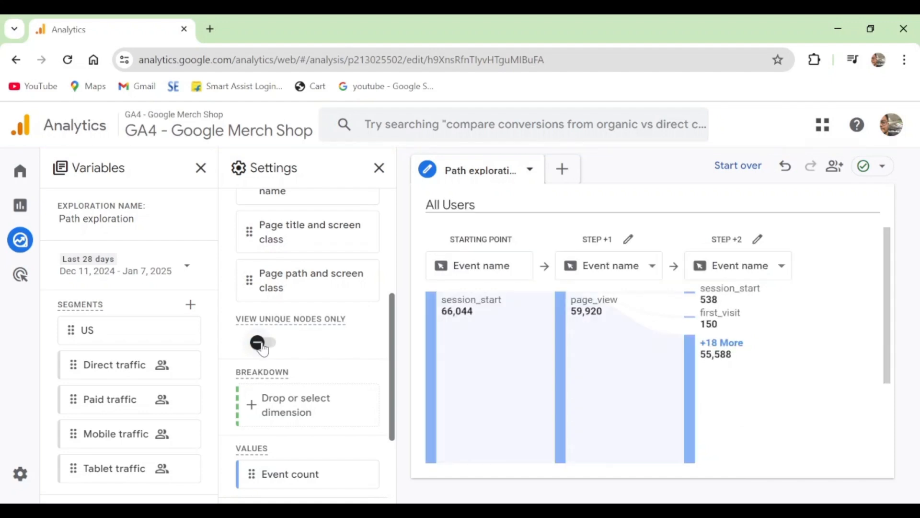
pyautogui.moveTo(489, 311)
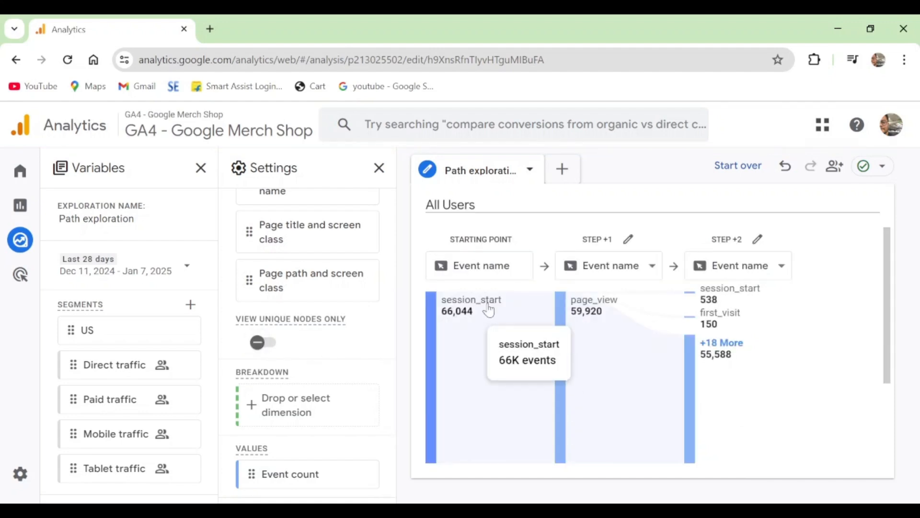
# Collapse and re-expand the page_view node in Step +1, and expand the view_promotion node in Step +2 to reveal Step +3 events
pyautogui.click(600, 308)
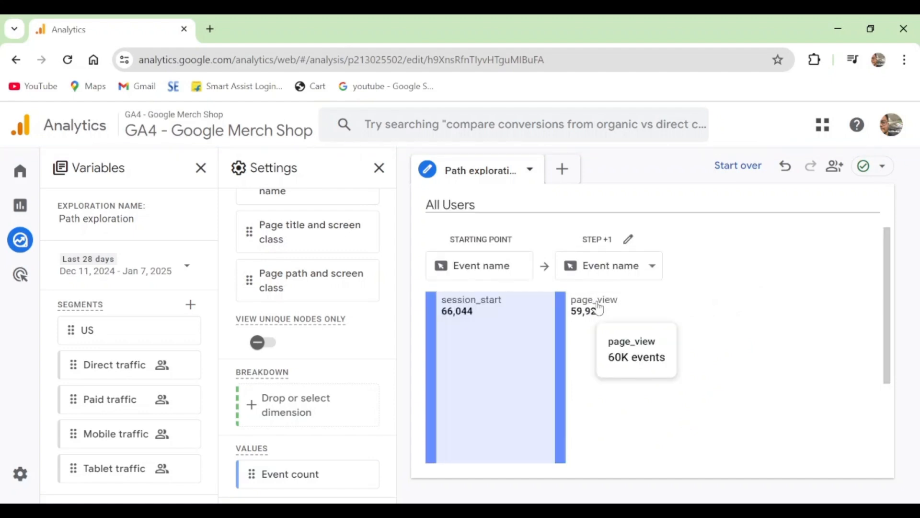
pyautogui.click(599, 308)
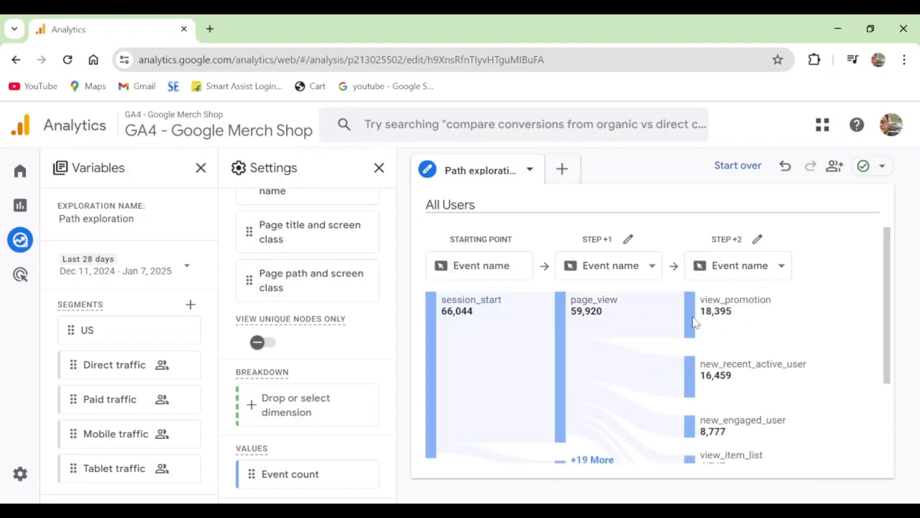
pyautogui.moveTo(591, 306)
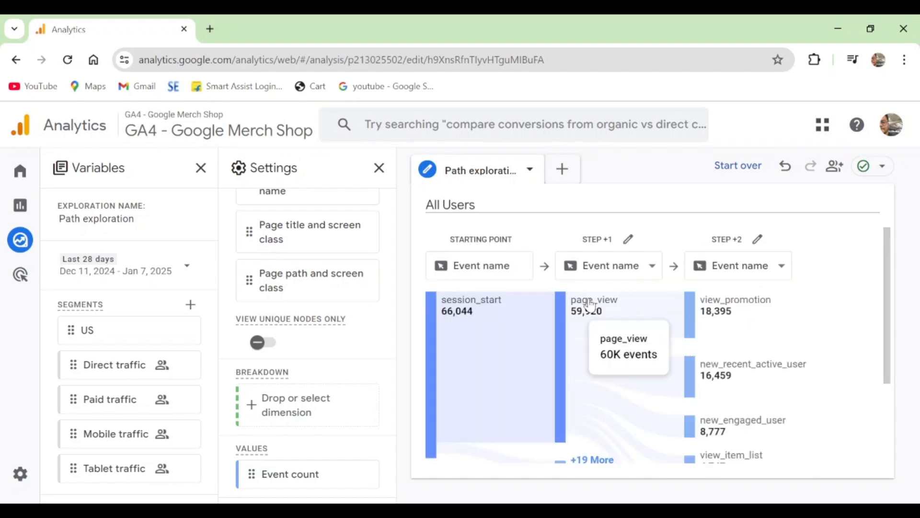
pyautogui.moveTo(742, 308)
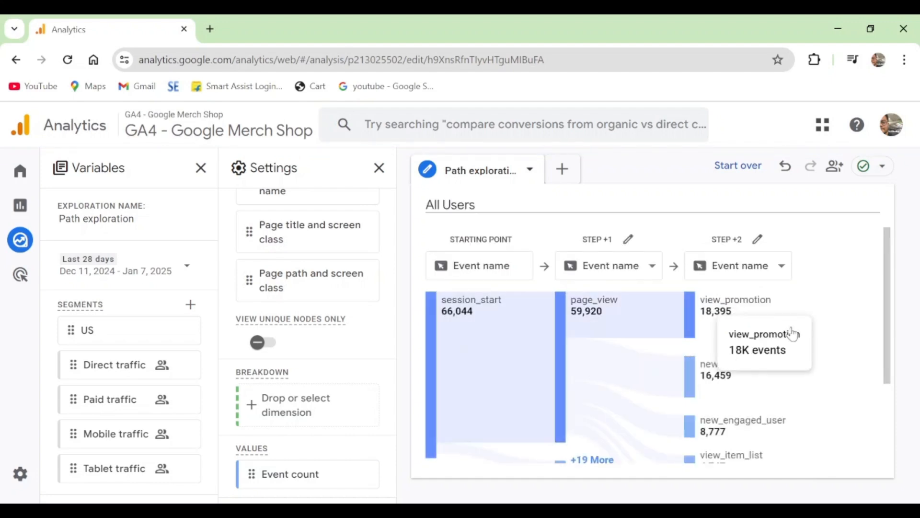
pyautogui.moveTo(726, 369)
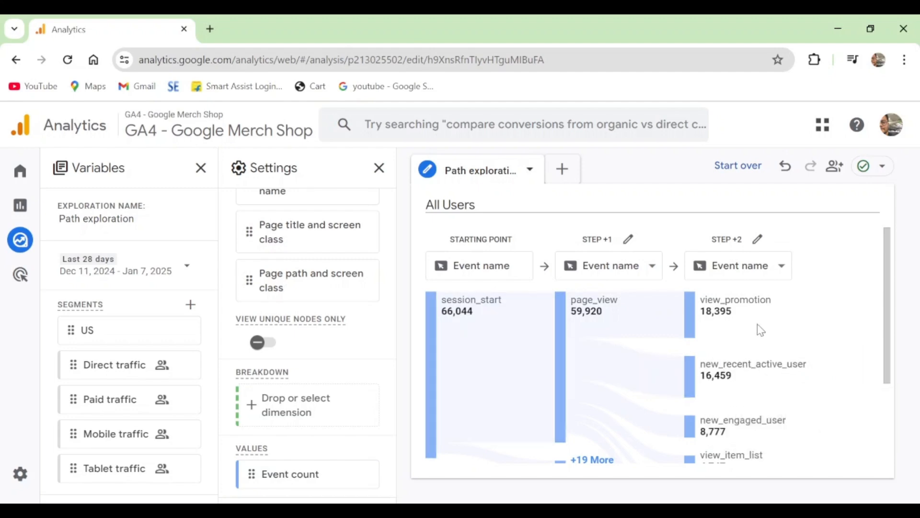
pyautogui.click(748, 302)
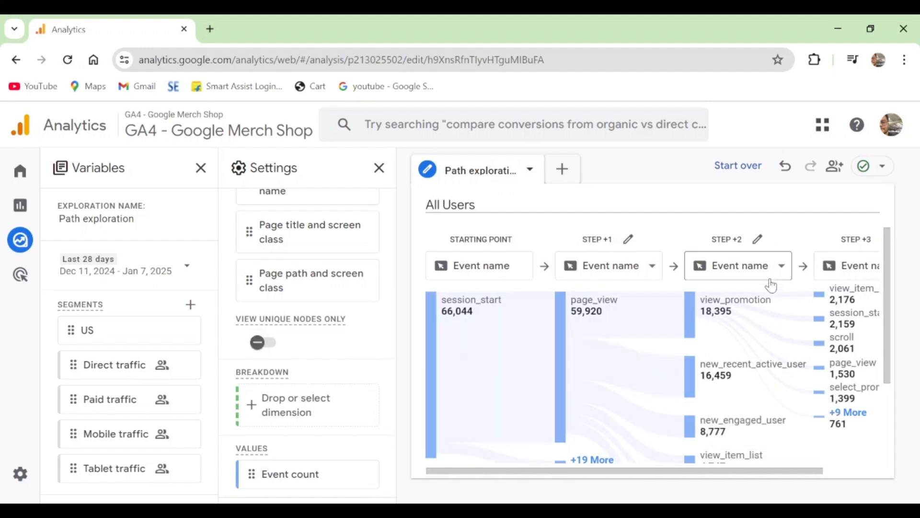
pyautogui.moveTo(605, 471); pyautogui.dragTo(696, 489)
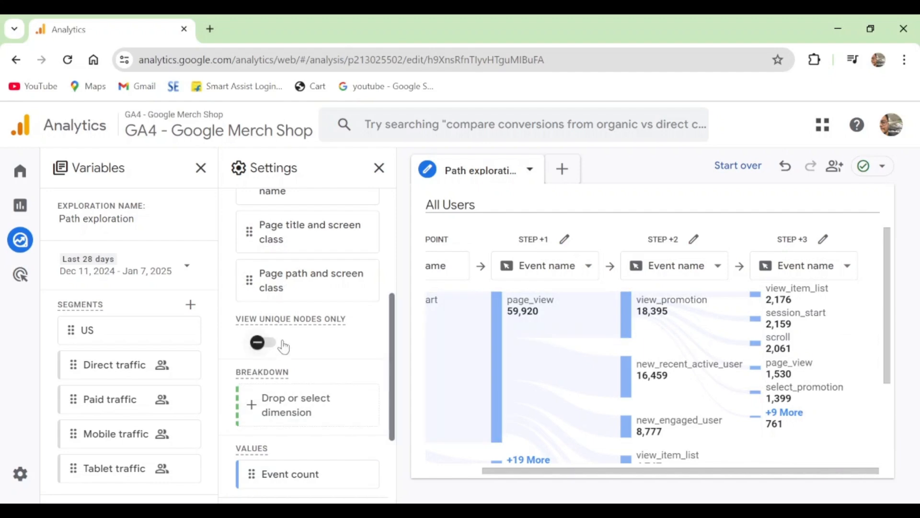
# Turn the option to view unique nodes only back on
pyautogui.click(261, 343)
pyautogui.scroll(-2, 333, 353)
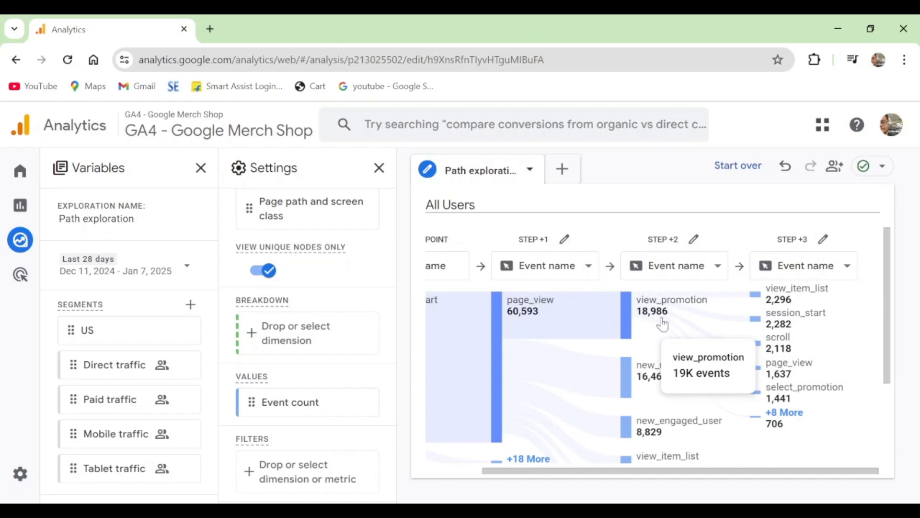
# Add Gender as the breakdown dimension and highlight the unknown gender group in the path
pyautogui.scroll(-5, 143, 353)
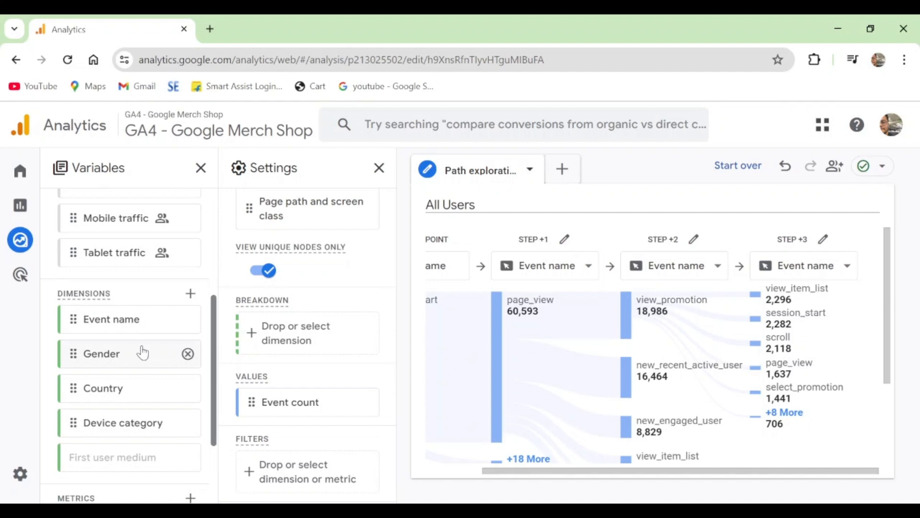
pyautogui.doubleClick(105, 358)
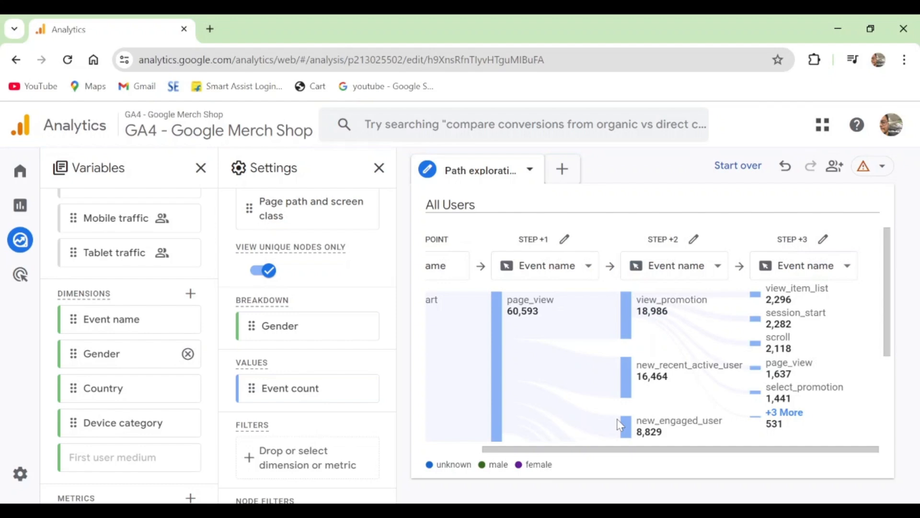
pyautogui.moveTo(518, 314)
pyautogui.click(441, 465)
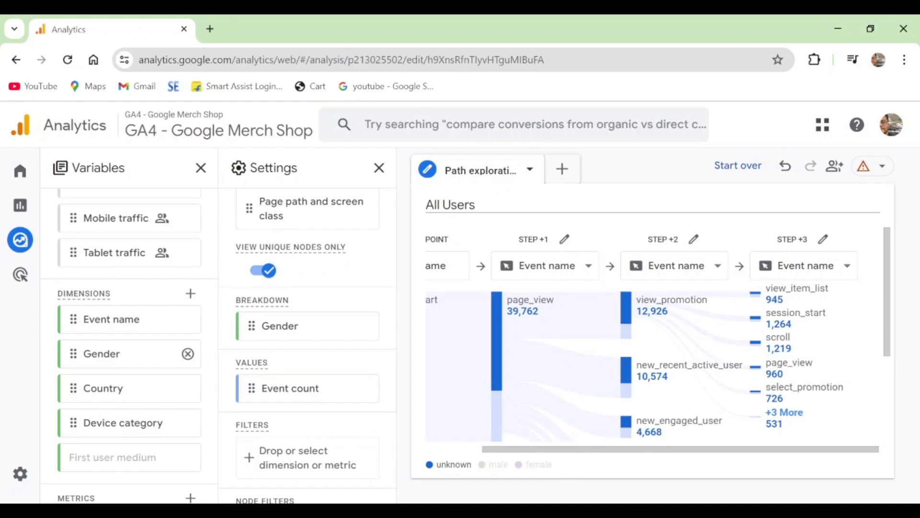
# Remove the Gender dimension from the breakdown
pyautogui.scroll(-1, 330, 370)
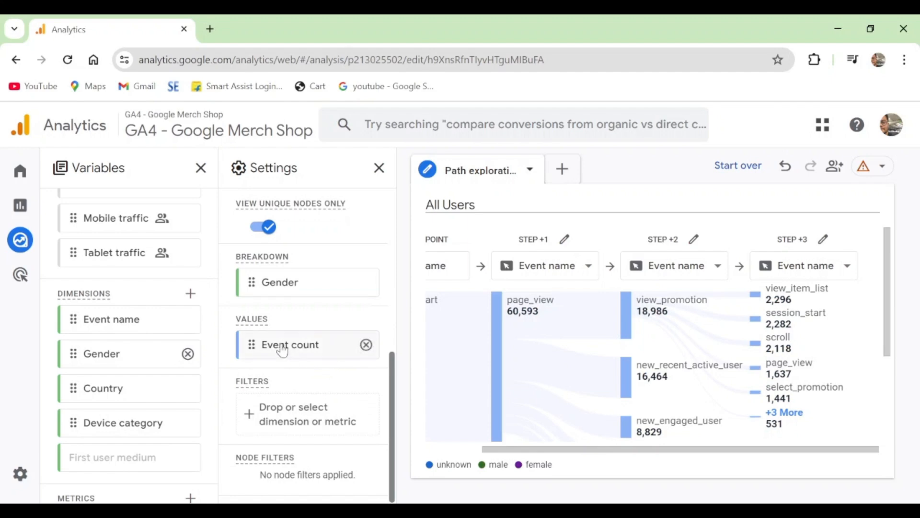
pyautogui.click(367, 283)
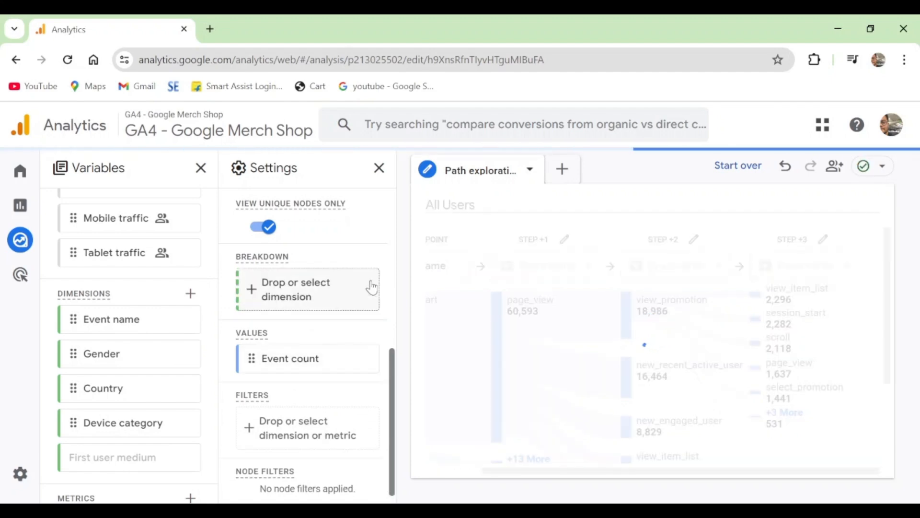
pyautogui.moveTo(293, 362)
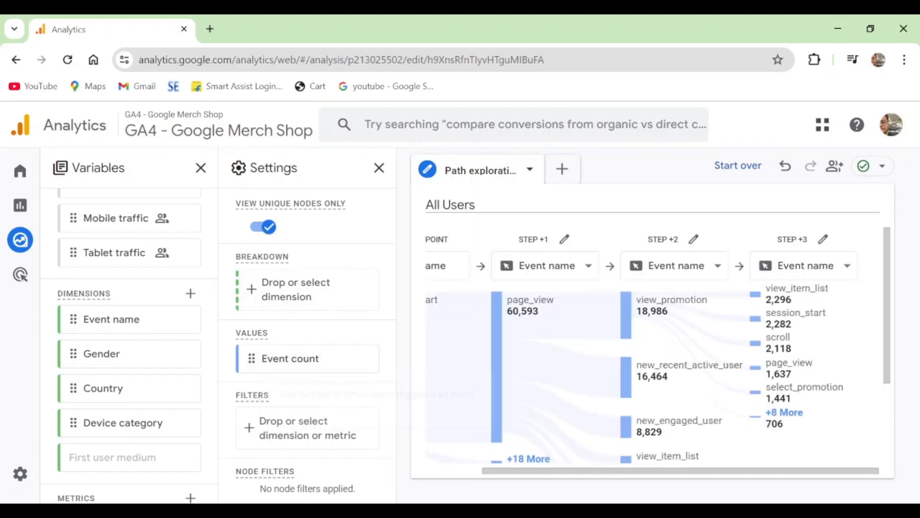
# Examine the event counts of the session_start, page_view and Step +2 nodes along the path
pyautogui.moveTo(576, 472); pyautogui.dragTo(438, 470)
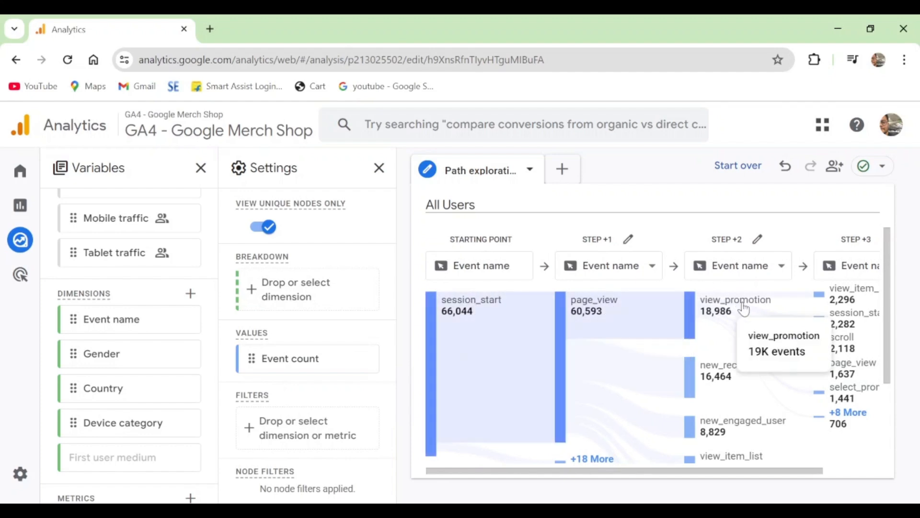
pyautogui.moveTo(756, 381)
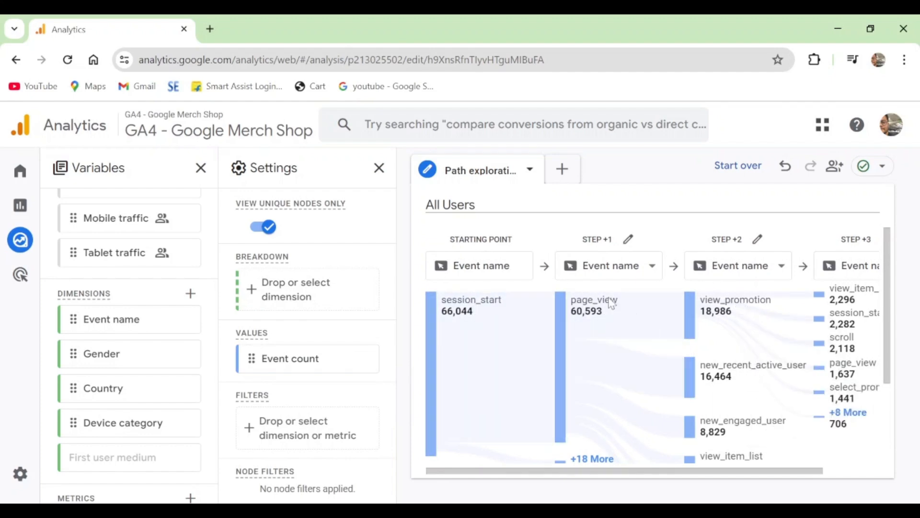
pyautogui.moveTo(613, 304)
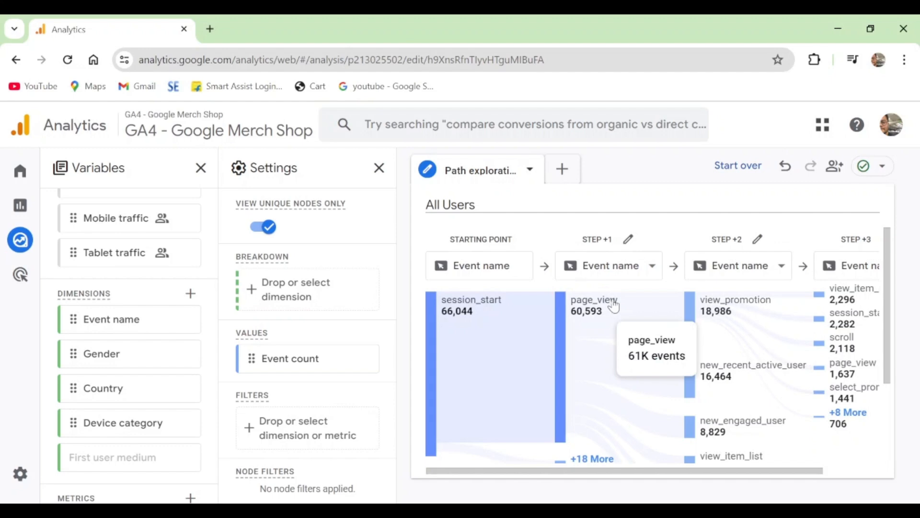
pyautogui.moveTo(481, 308)
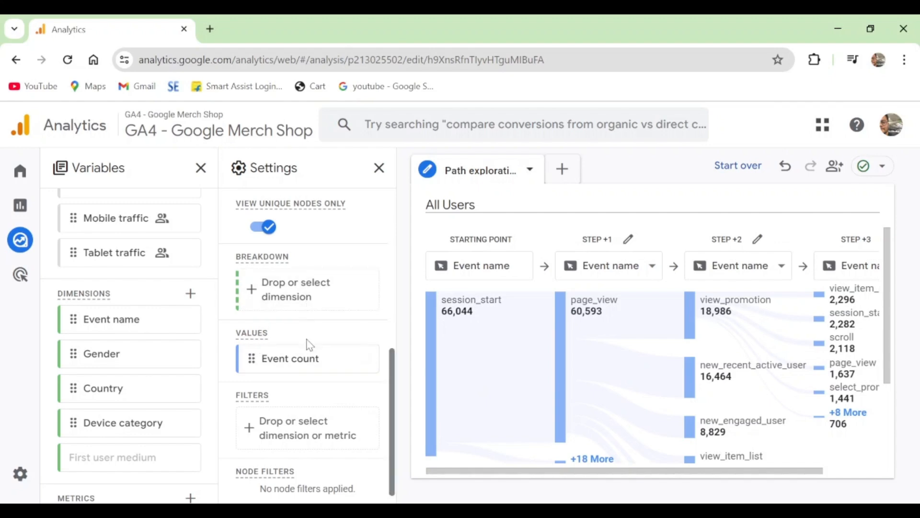
# Examine the metrics available for the exploration and read the description of Active users
pyautogui.scroll(-1, 310, 355)
pyautogui.scroll(-2, 127, 417)
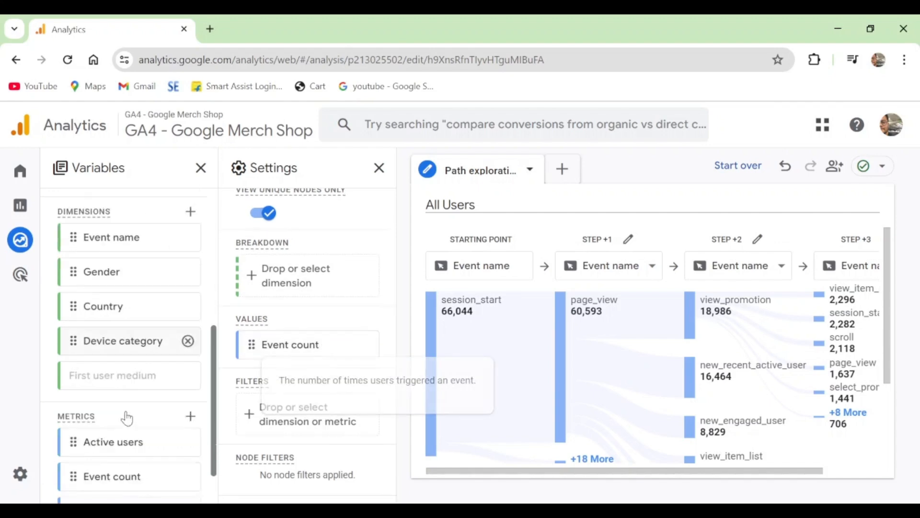
pyautogui.scroll(-1, 127, 417)
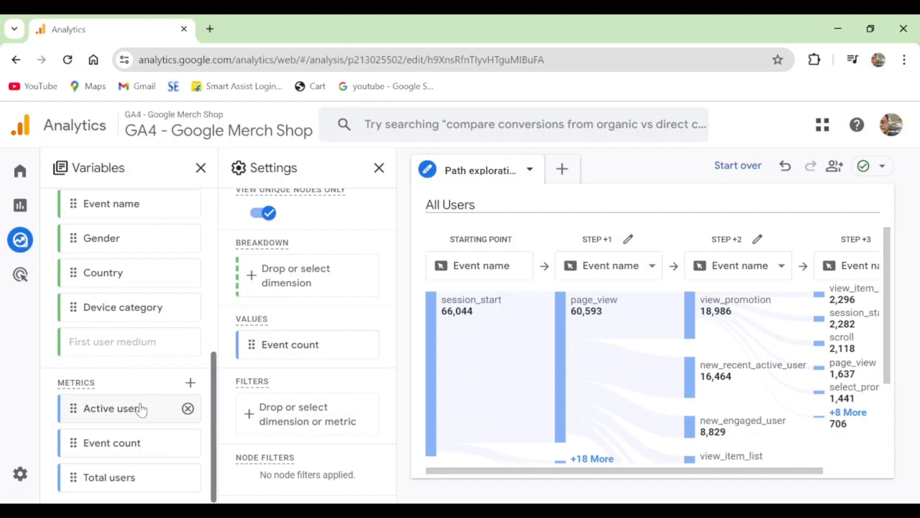
pyautogui.moveTo(141, 410)
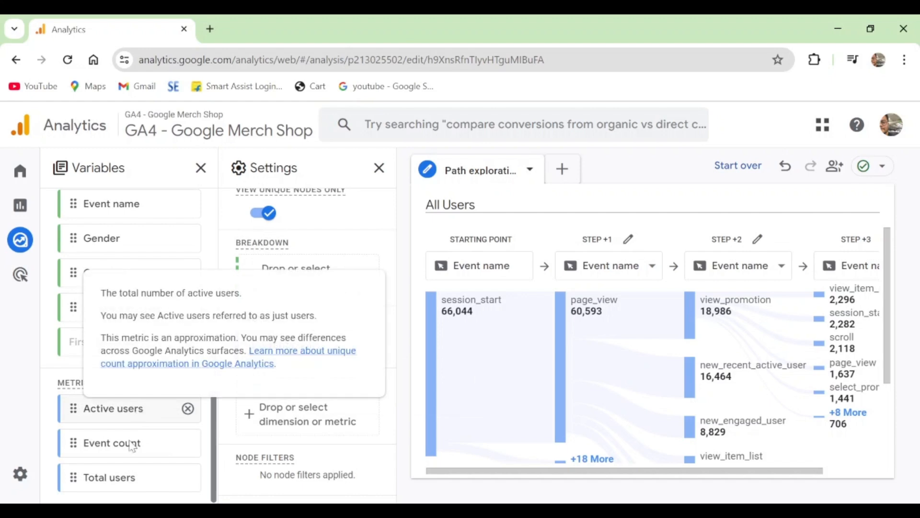
pyautogui.moveTo(95, 431)
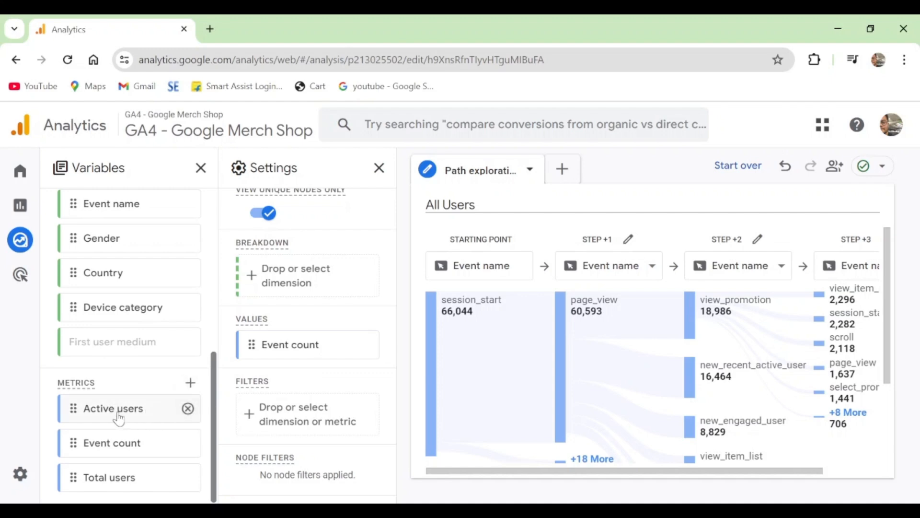
# Replace Event count with Total users as the value metric of the path exploration
pyautogui.moveTo(118, 418)
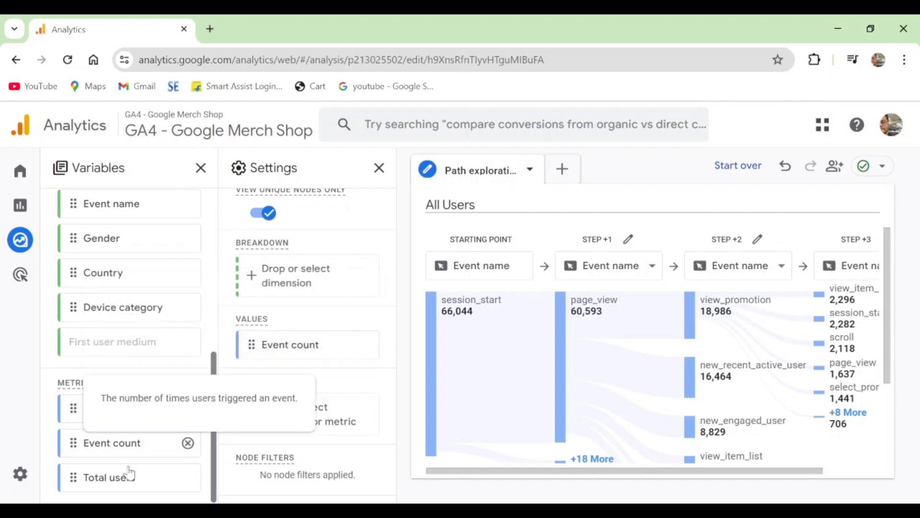
pyautogui.moveTo(134, 486)
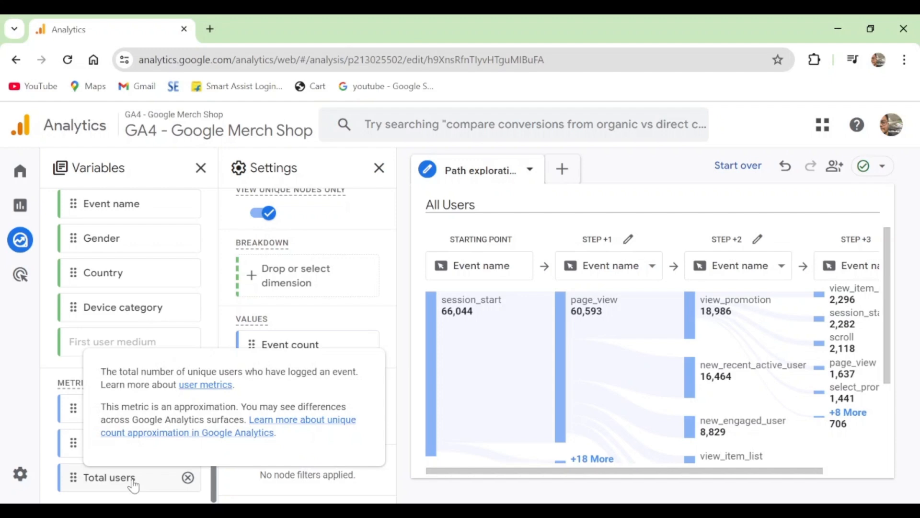
pyautogui.doubleClick(133, 487)
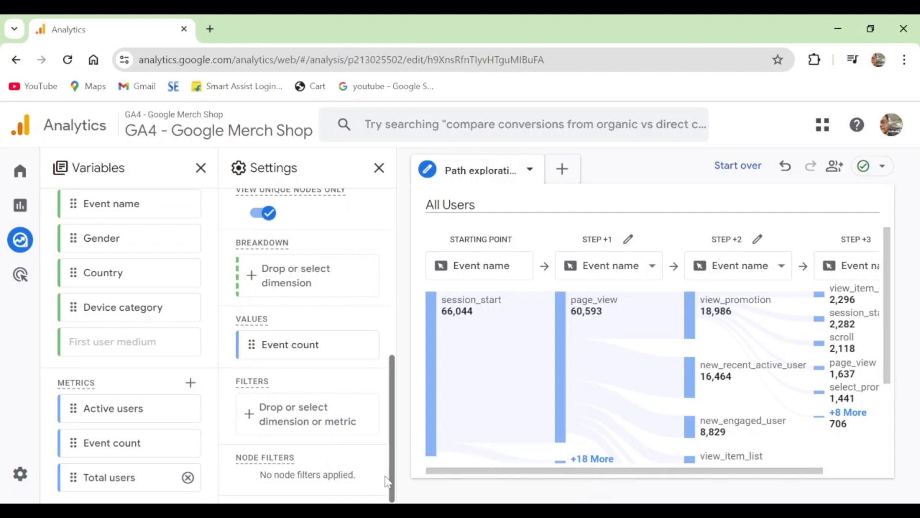
pyautogui.doubleClick(113, 479)
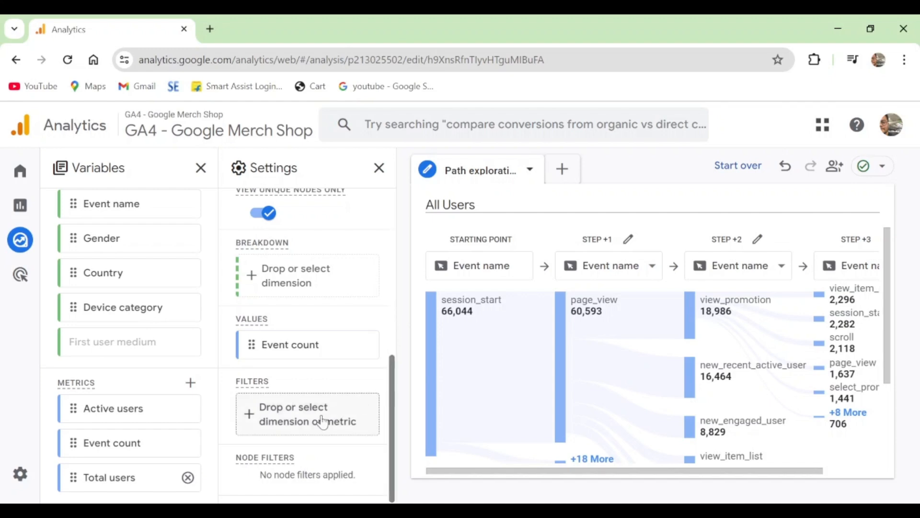
pyautogui.moveTo(344, 356)
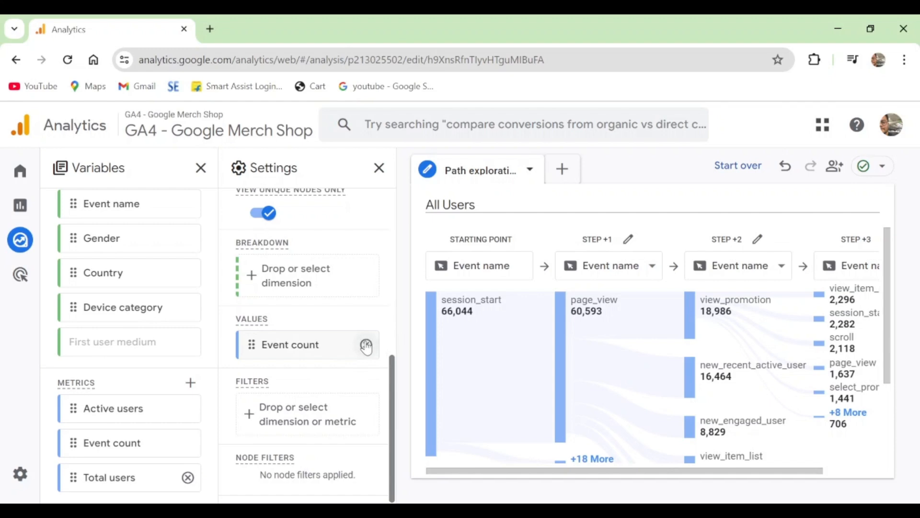
pyautogui.click(366, 345)
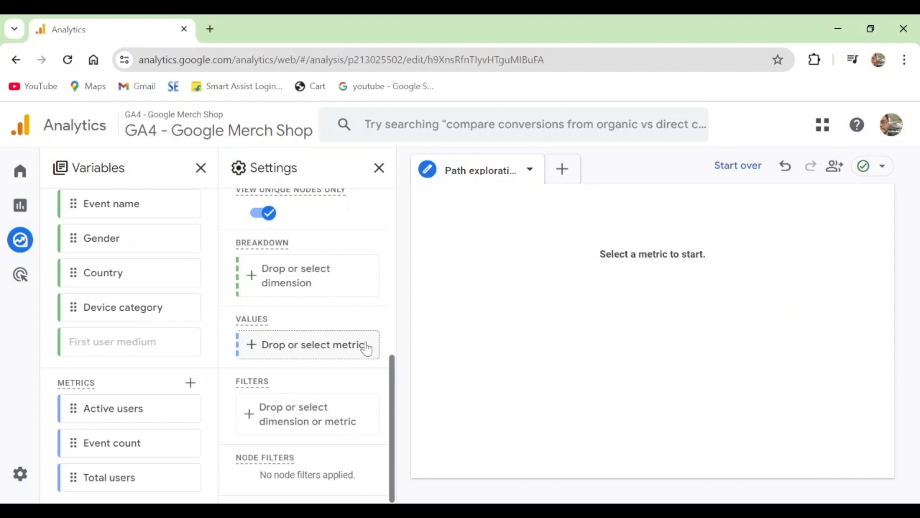
pyautogui.doubleClick(97, 477)
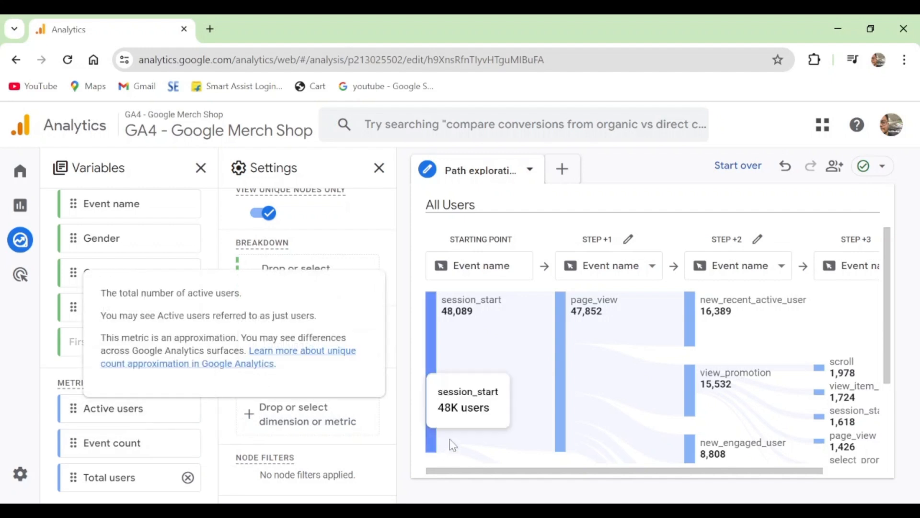
pyautogui.moveTo(465, 319)
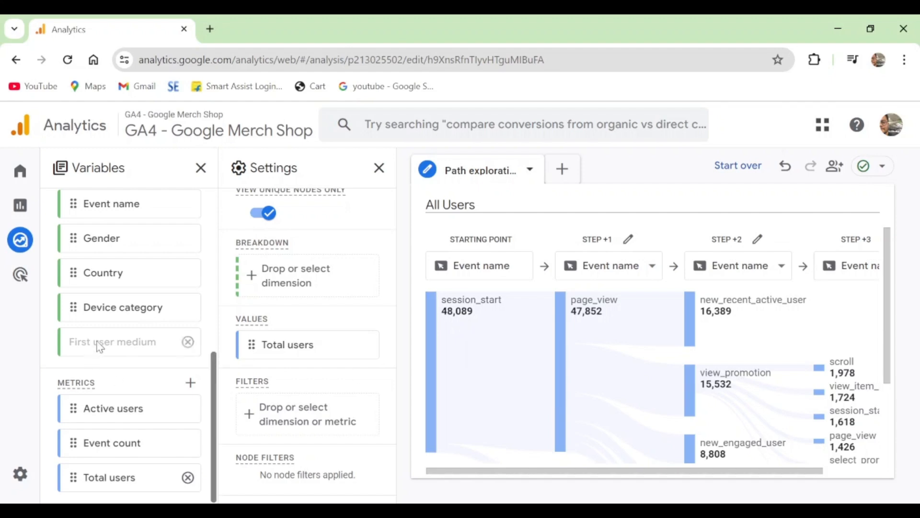
# Start the path exploration over and choose Page title and screen name as the ending point's node type
pyautogui.scroll(10, 144, 331)
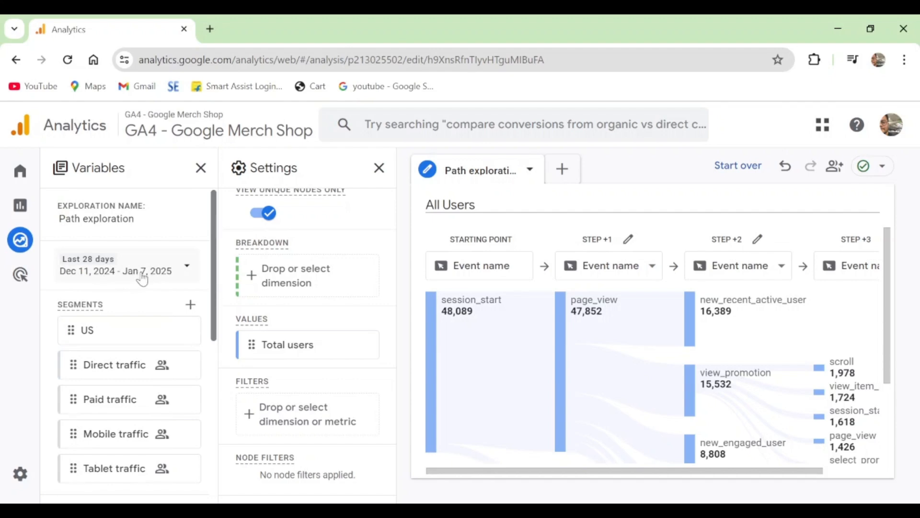
pyautogui.scroll(-8, 140, 275)
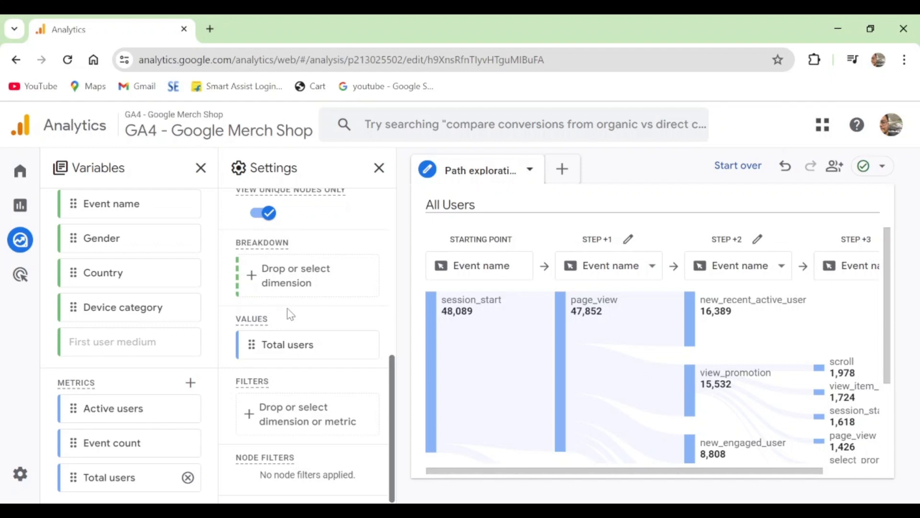
pyautogui.click(738, 166)
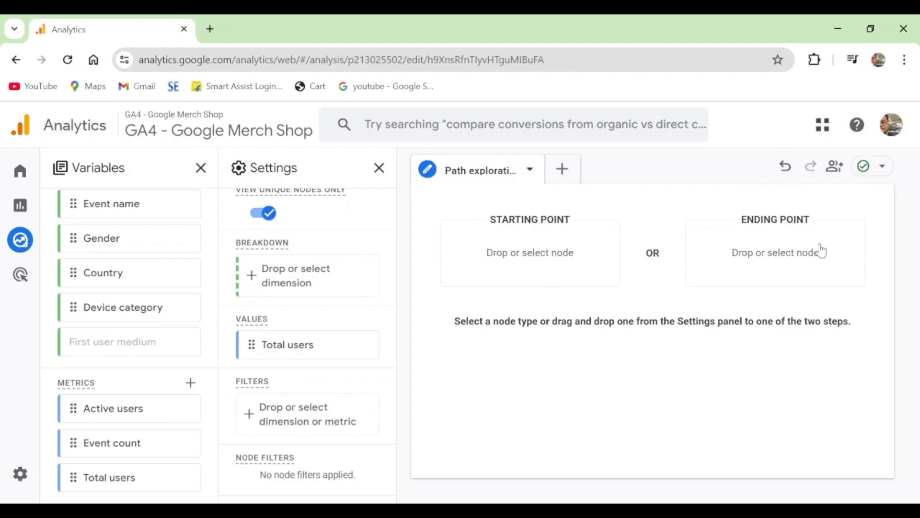
pyautogui.click(784, 255)
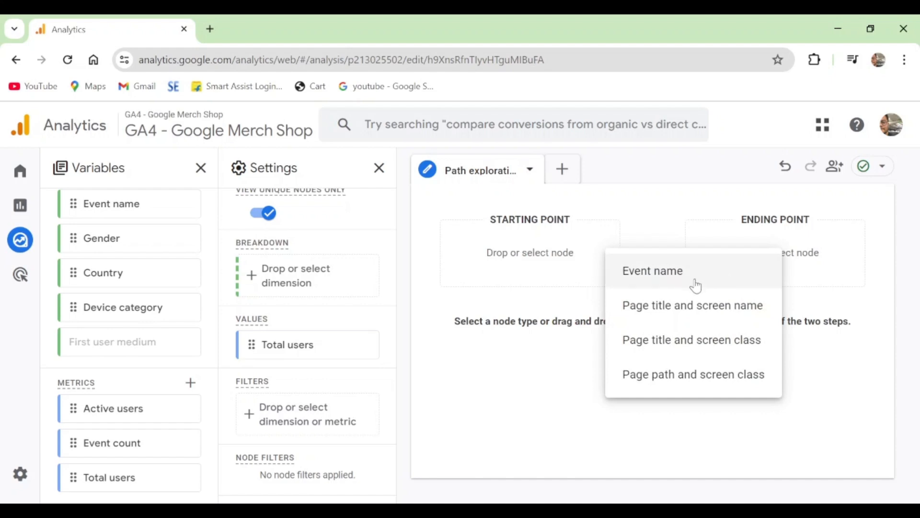
pyautogui.click(714, 310)
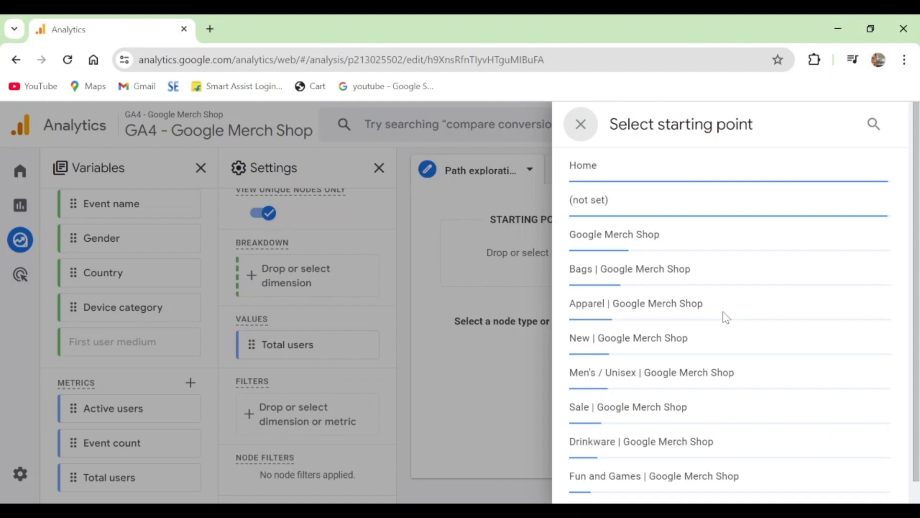
# Search the page list for "check" and select Google Merch Checkout Page as the ending point
pyautogui.scroll(-1, 727, 319)
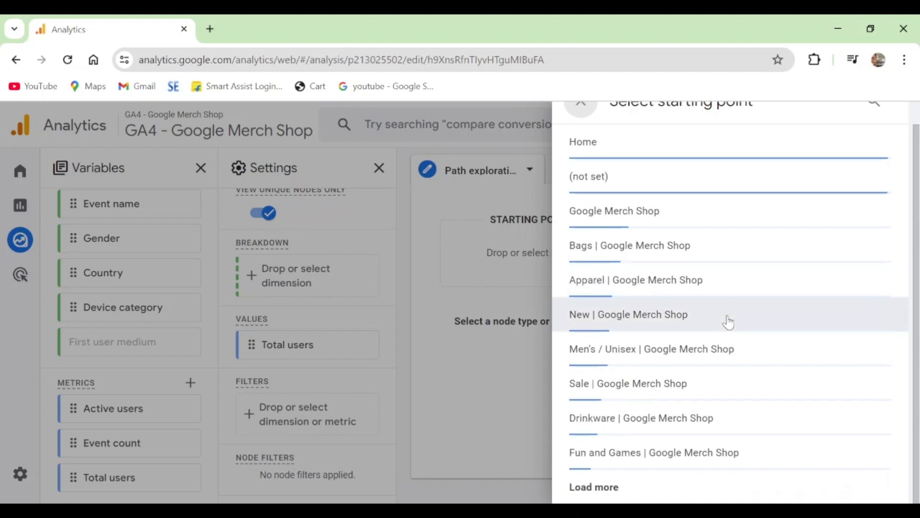
pyautogui.scroll(1, 729, 320)
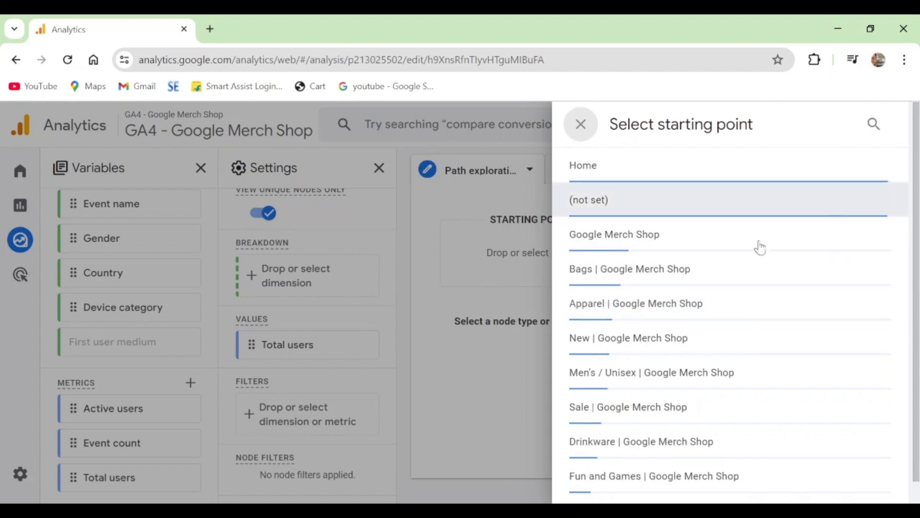
pyautogui.scroll(-1, 651, 362)
pyautogui.scroll(1, 743, 168)
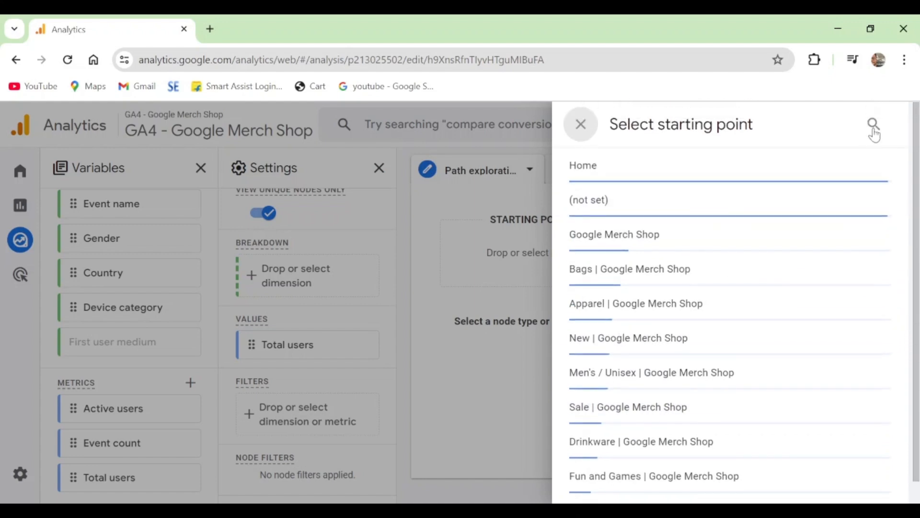
pyautogui.click(873, 129)
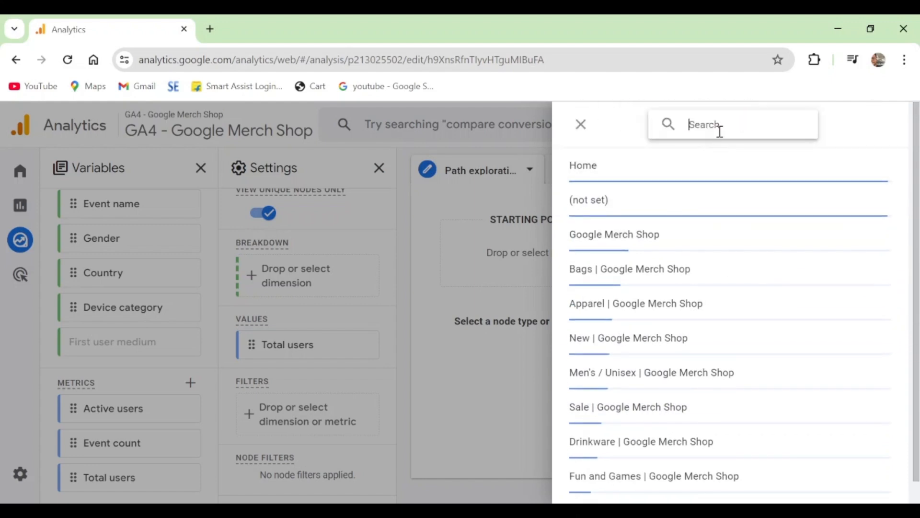
pyautogui.write('check')
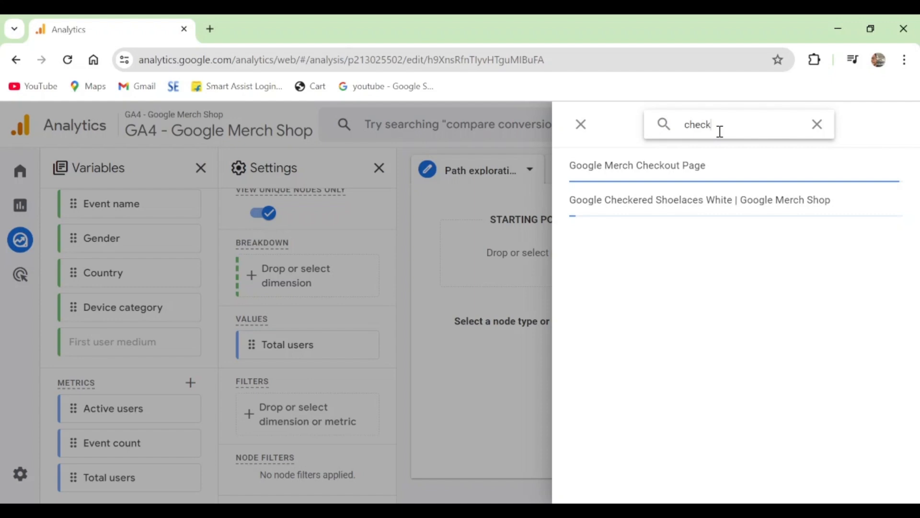
pyautogui.click(708, 177)
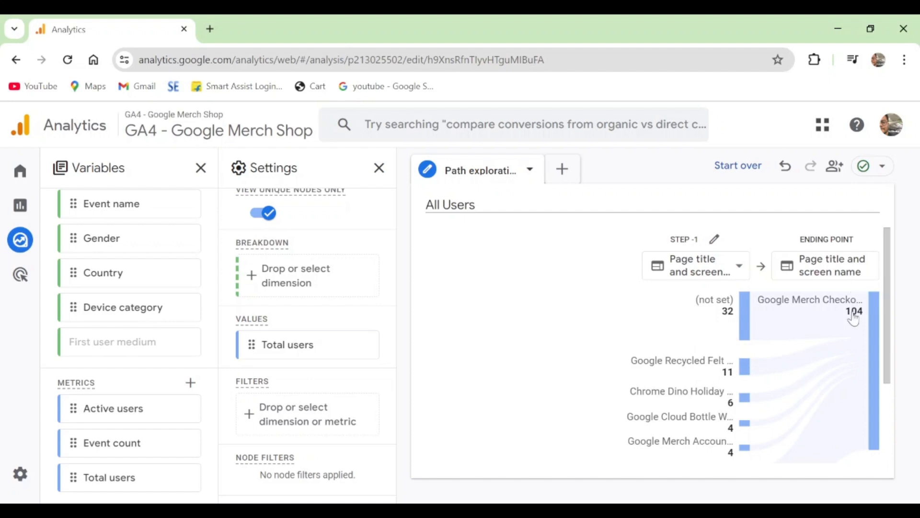
# Examine the pages leading to the checkout page and expand the (not set) node at Step -1
pyautogui.moveTo(854, 317)
pyautogui.moveTo(743, 316)
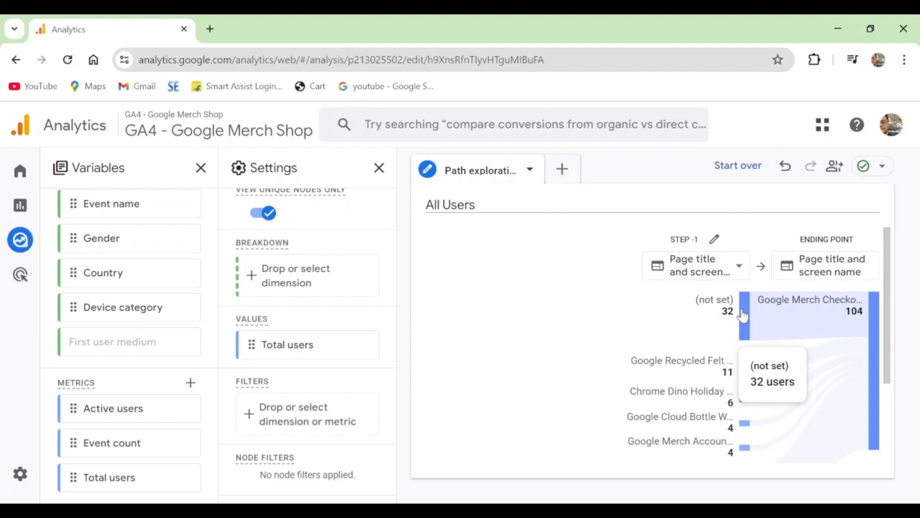
pyautogui.moveTo(712, 367)
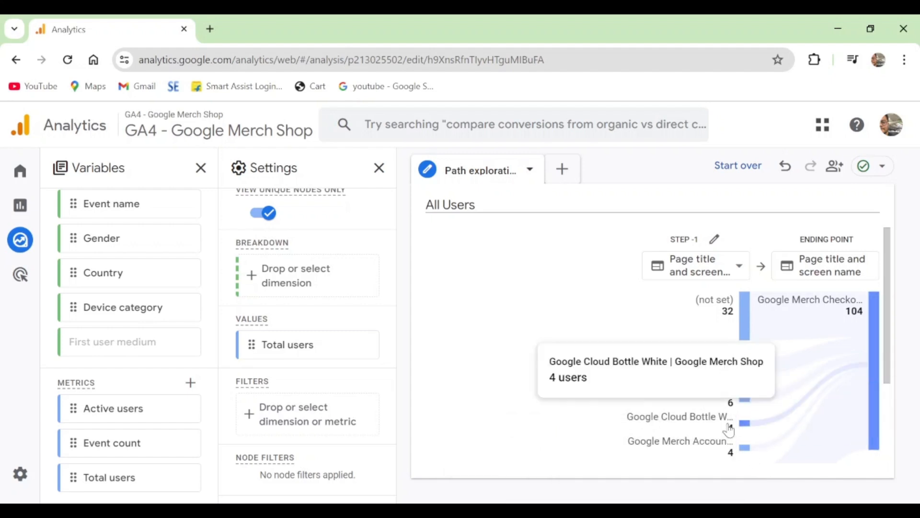
pyautogui.click(746, 297)
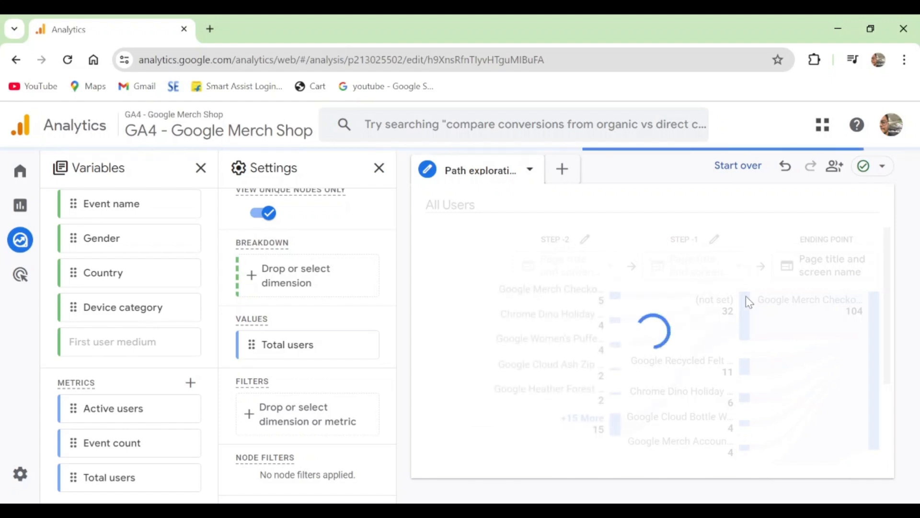